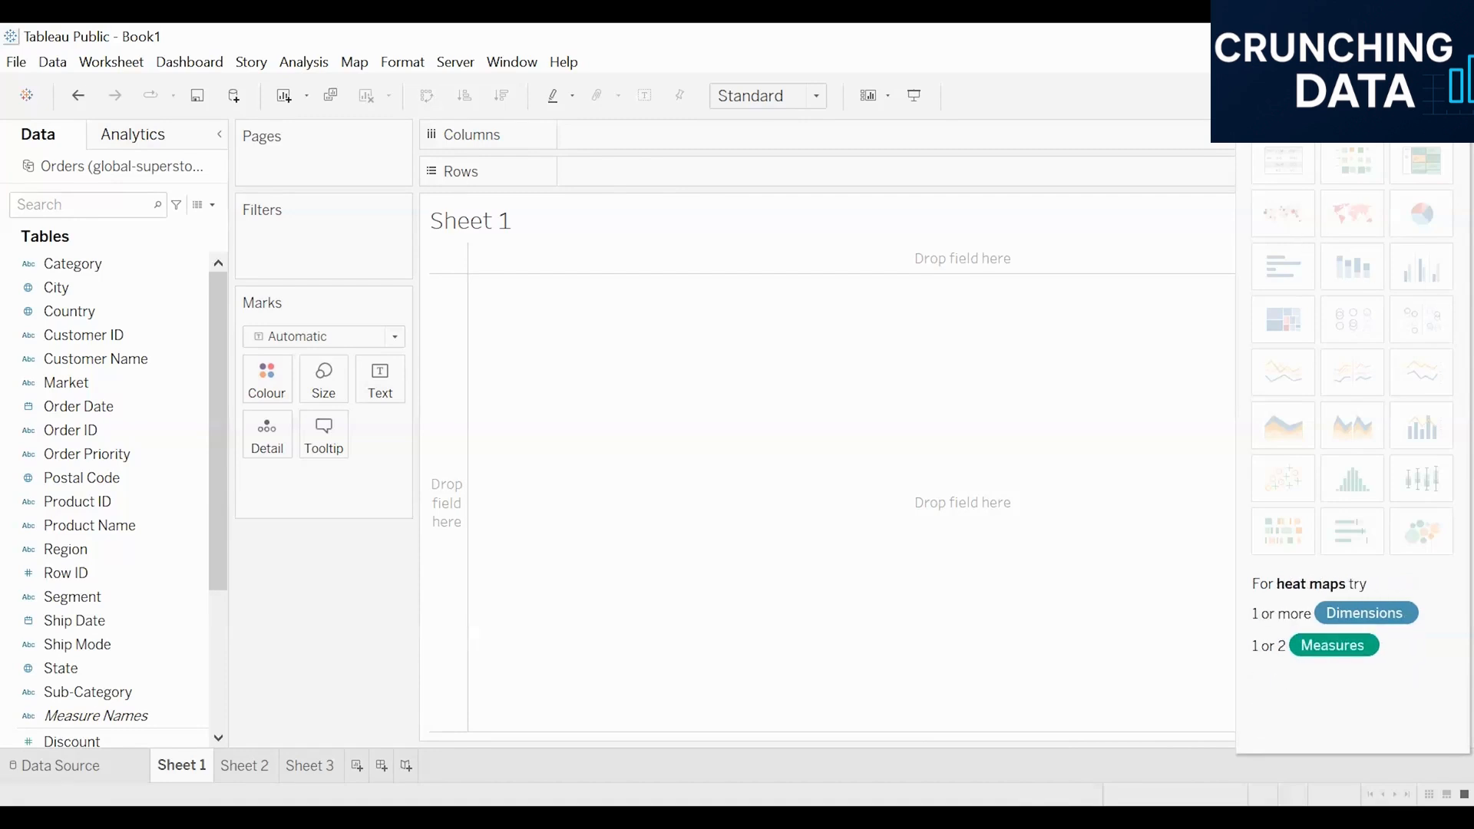
Build a text table of Profit by Ship Mode on Sheet 1.
click(1416, 96)
scroll(138, 558, down, 2)
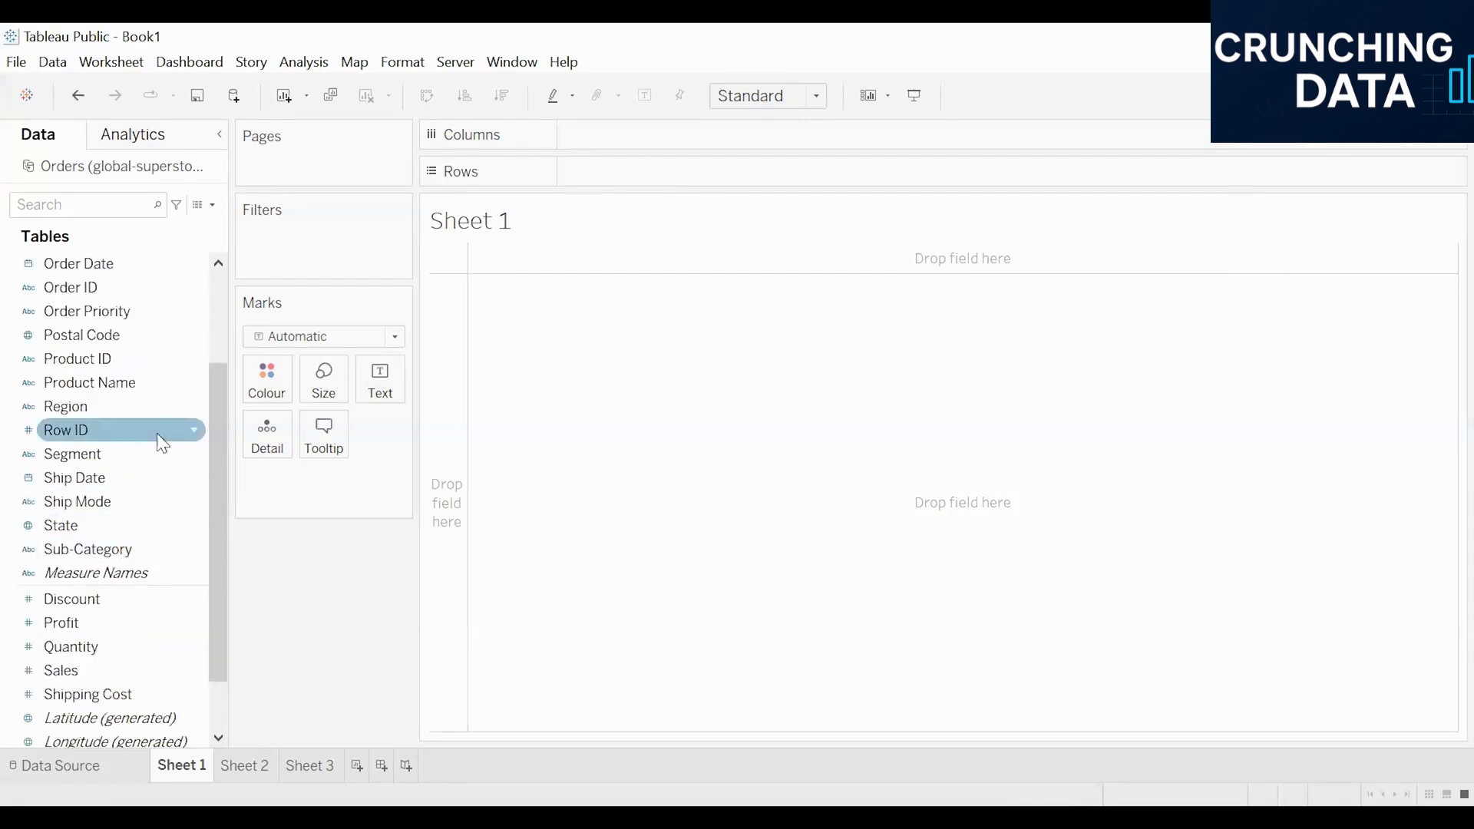
double_click(89, 507)
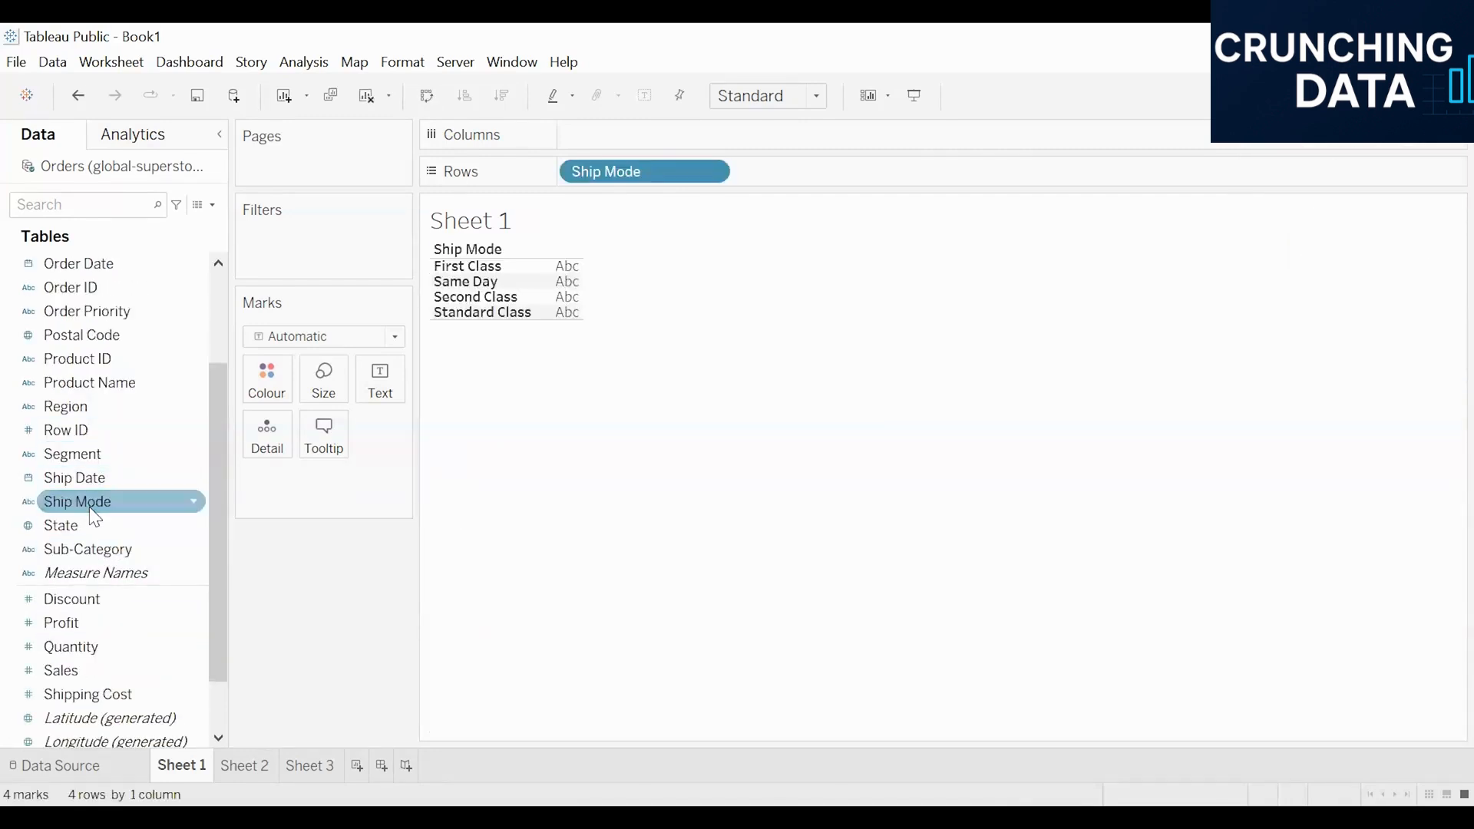
scroll(100, 548, down, 1)
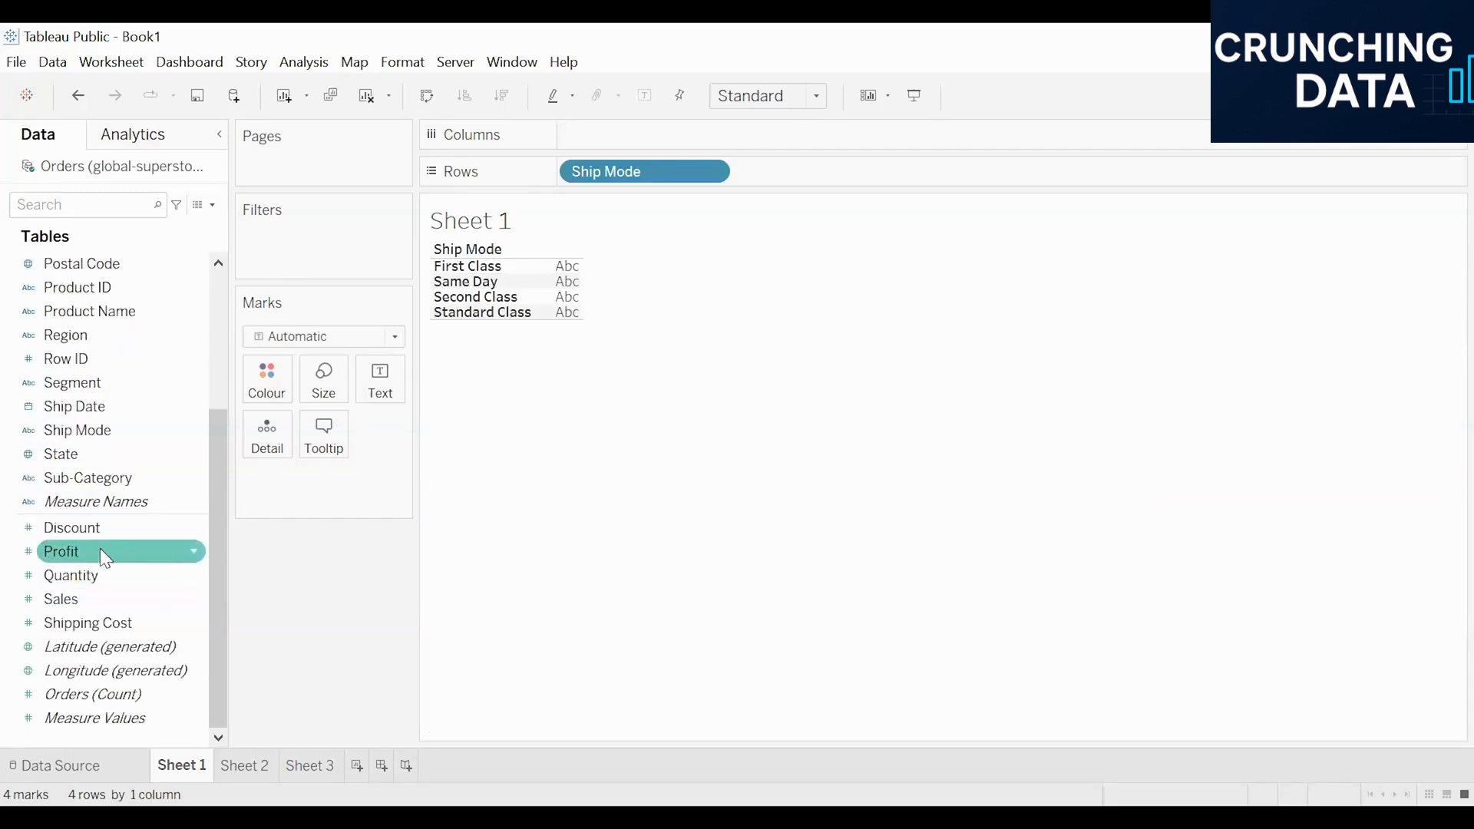
double_click(100, 548)
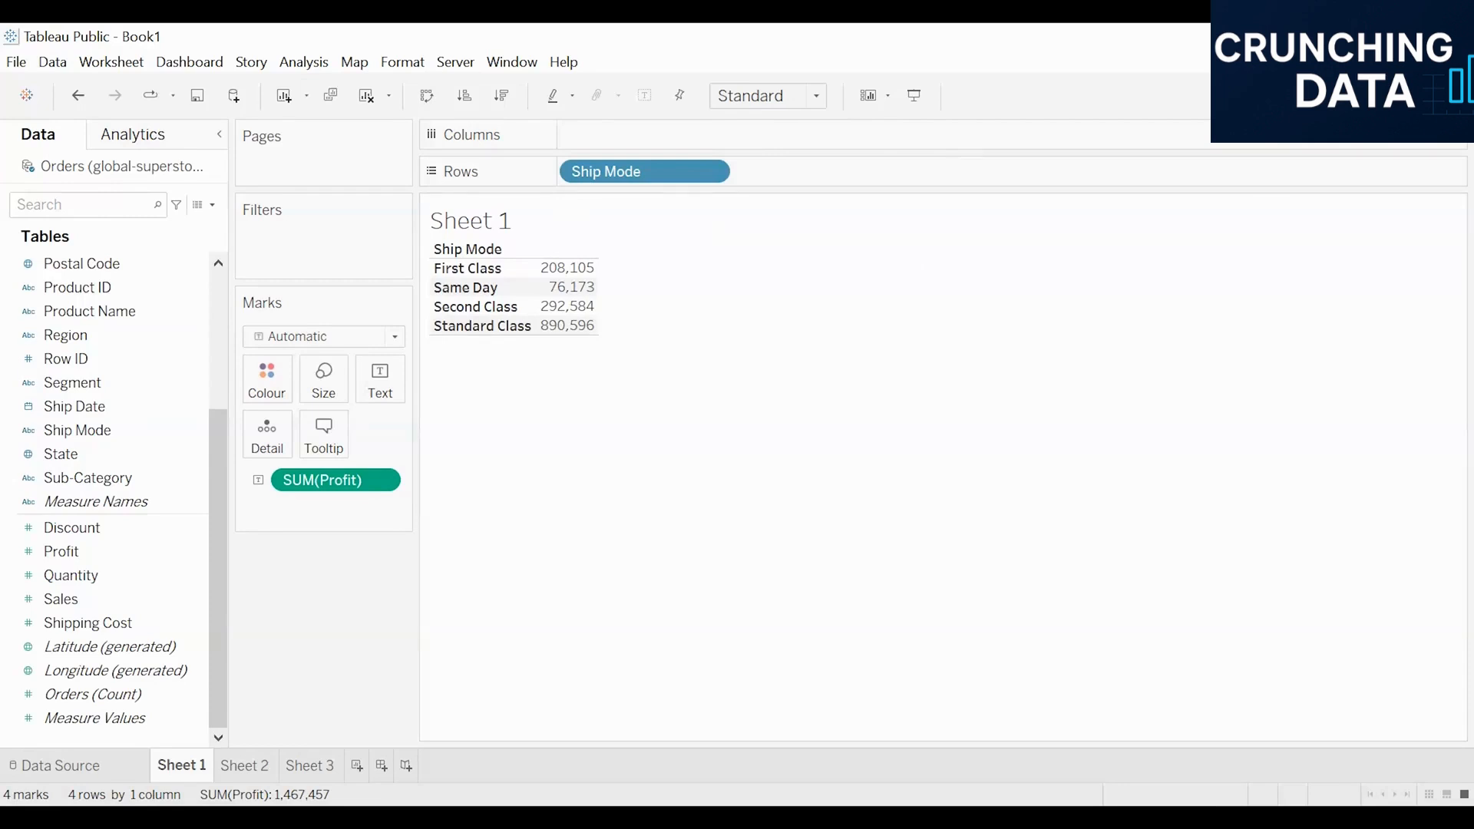
Add Sales to the view and display Profit and Sales for each Ship Mode as side-by-side circles.
click(1426, 95)
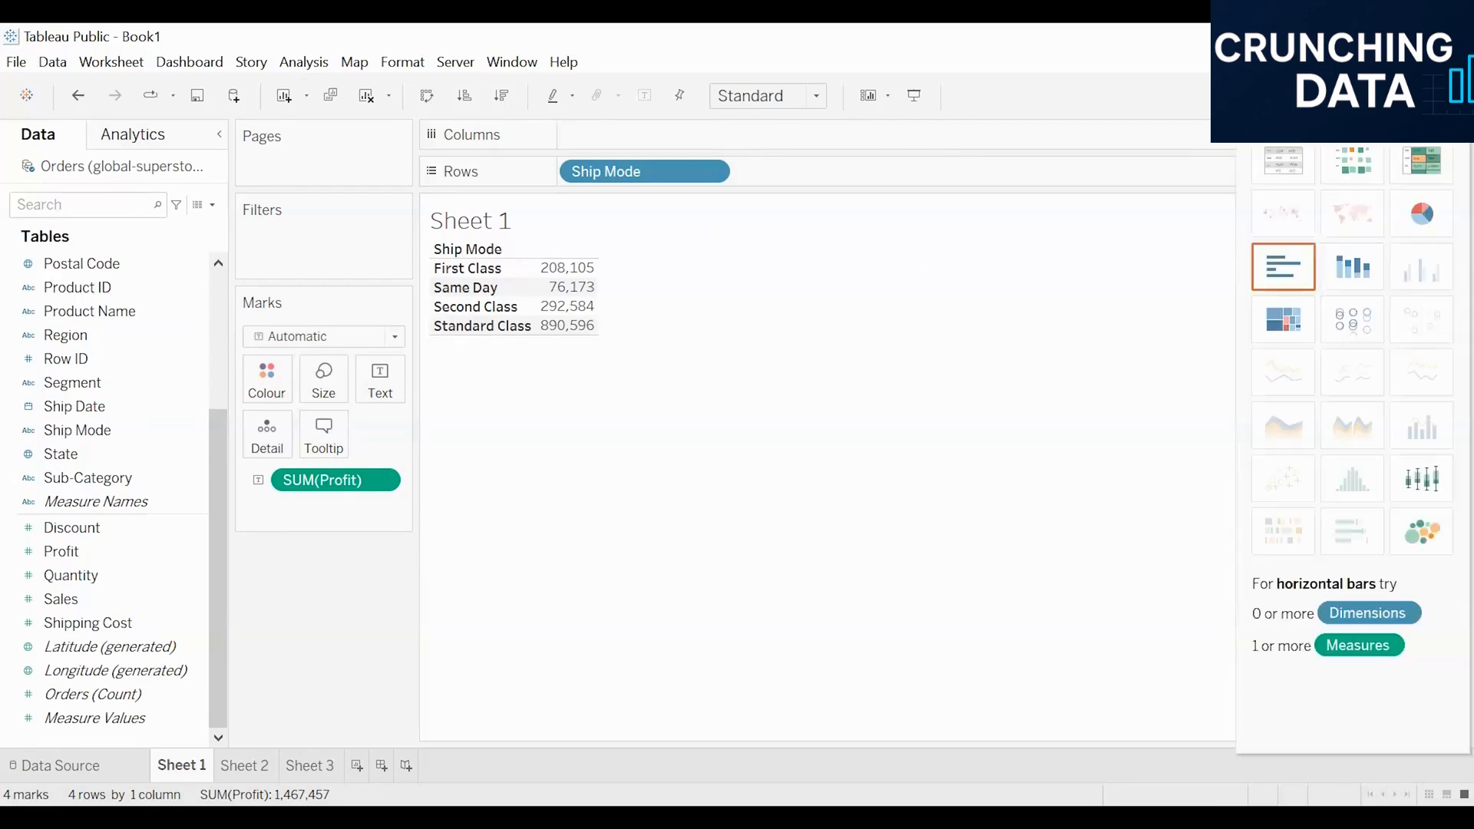
click(1373, 337)
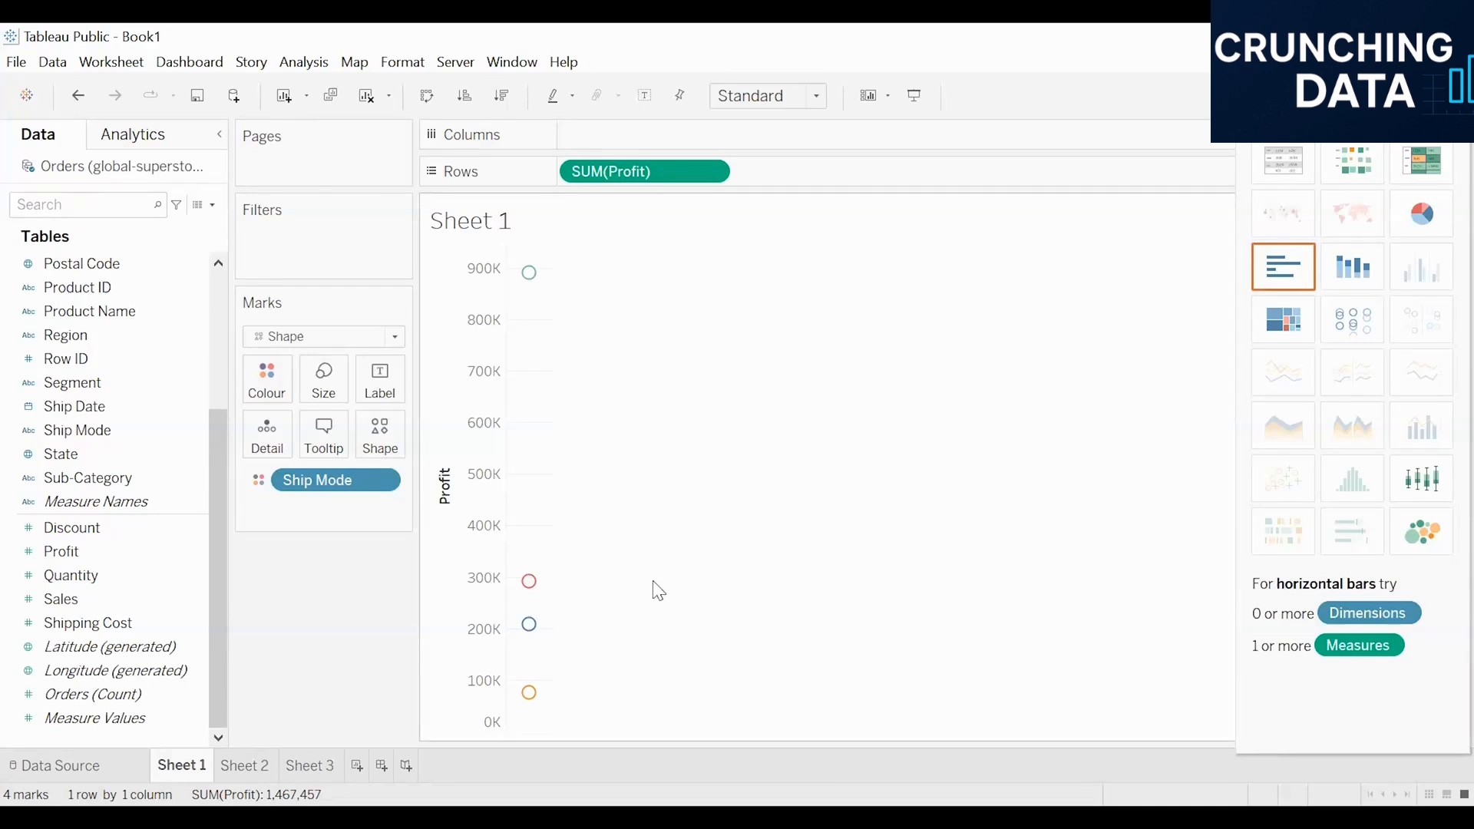
double_click(97, 594)
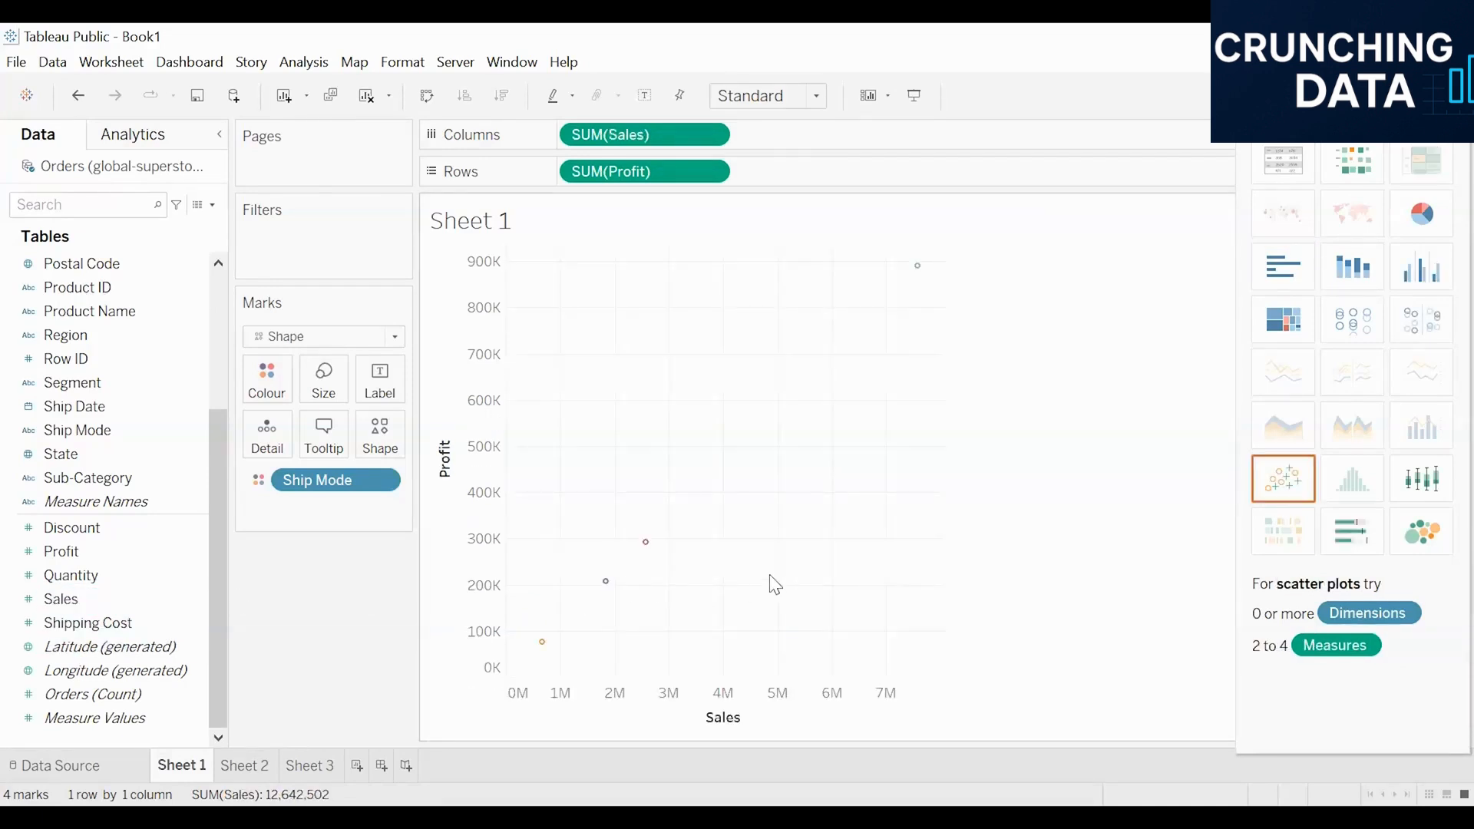
click(1421, 321)
click(1436, 95)
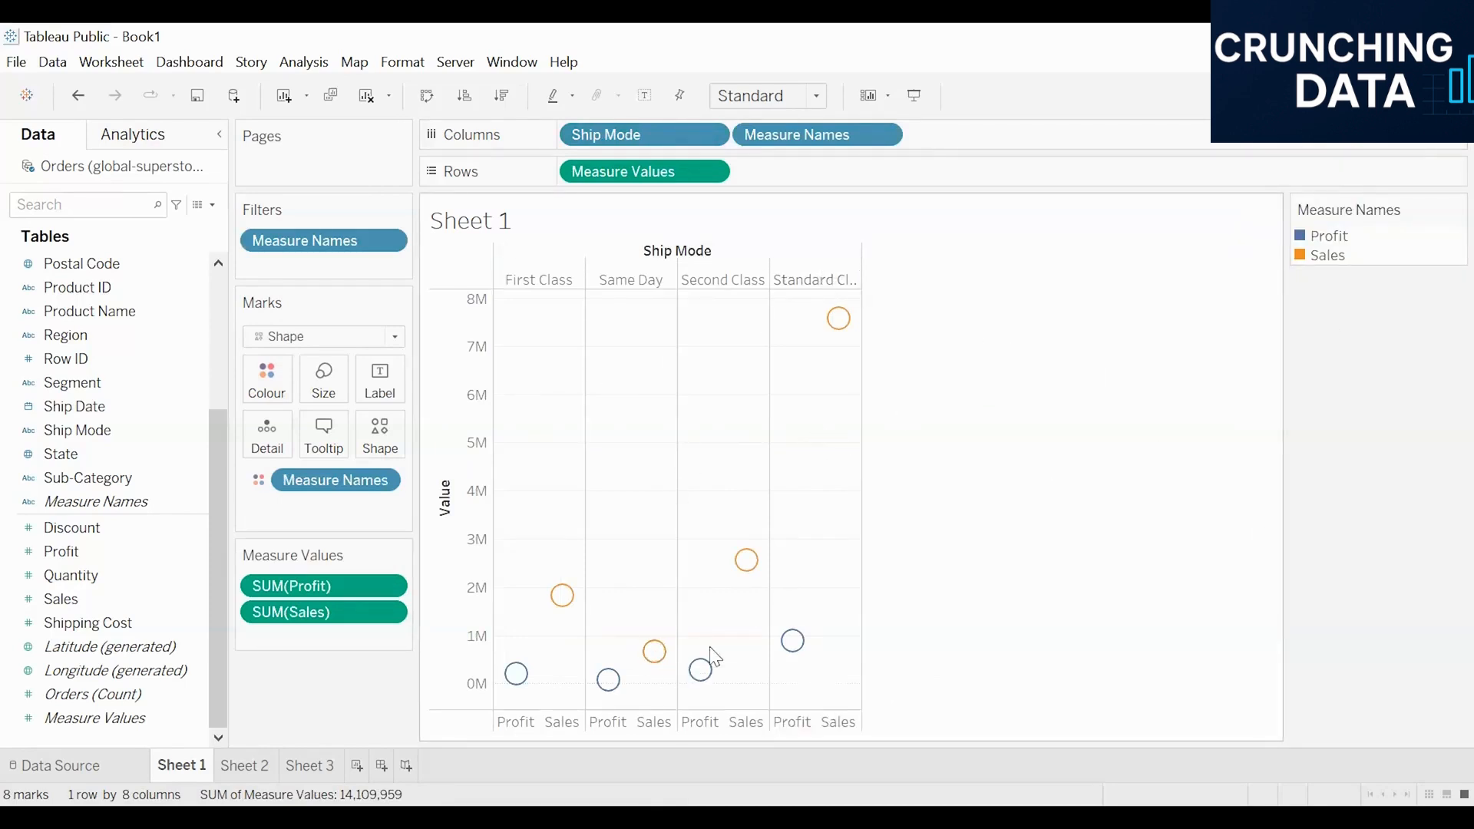
Fit the circle chart to Entire View and show mark labels on all circles.
click(782, 111)
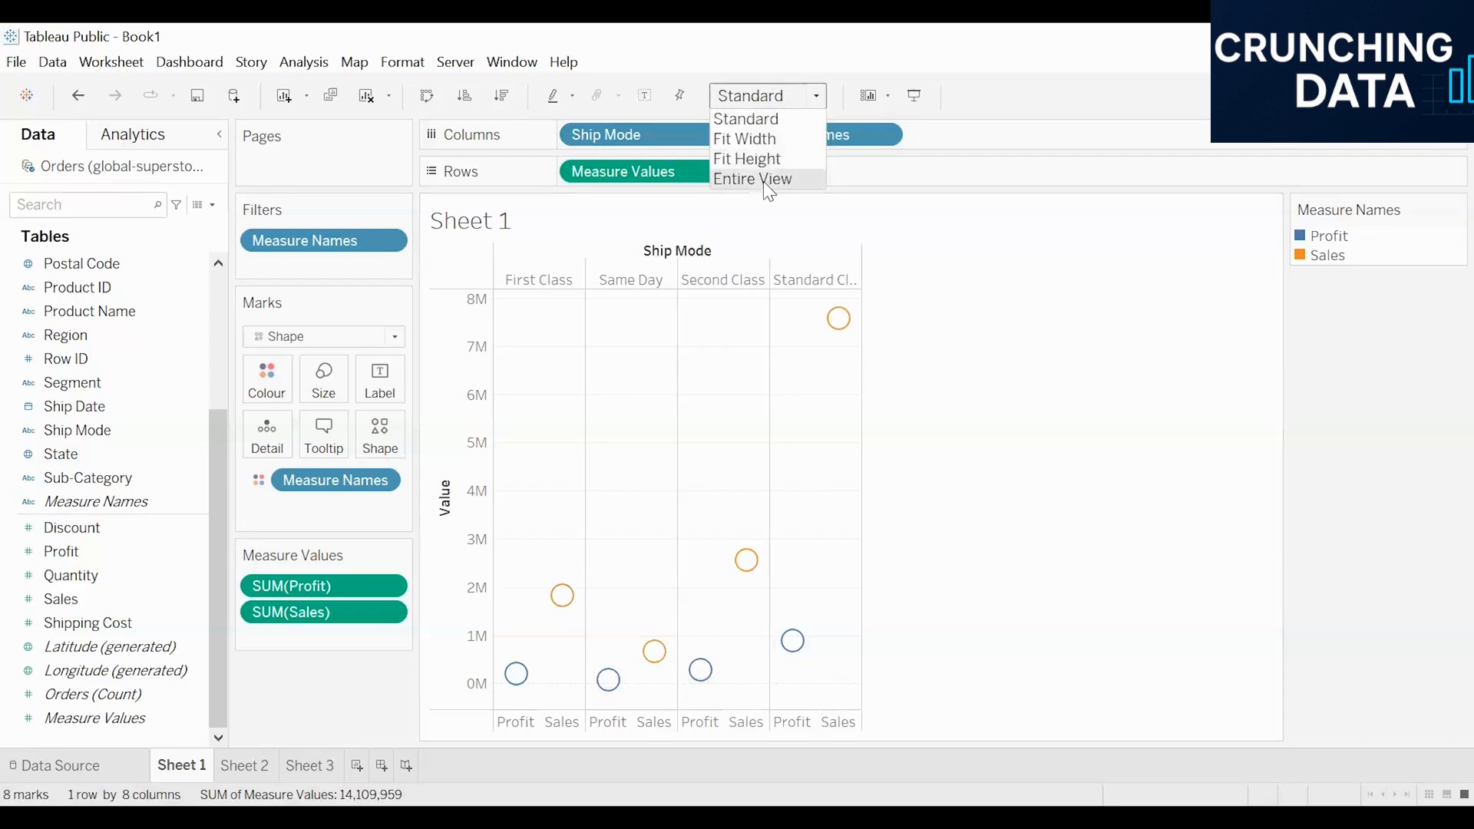
click(776, 180)
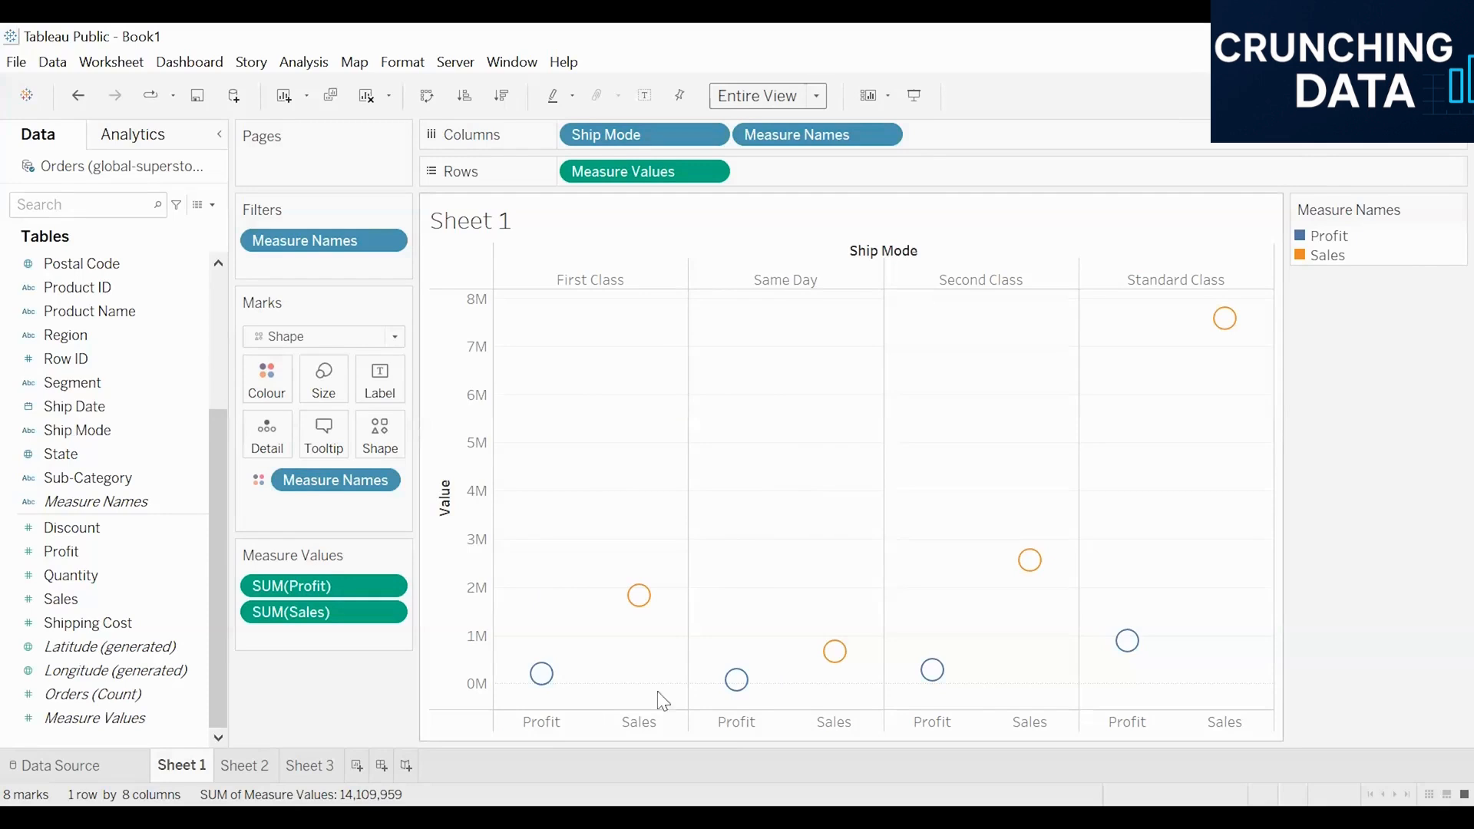
mouse_move(560, 685)
click(379, 380)
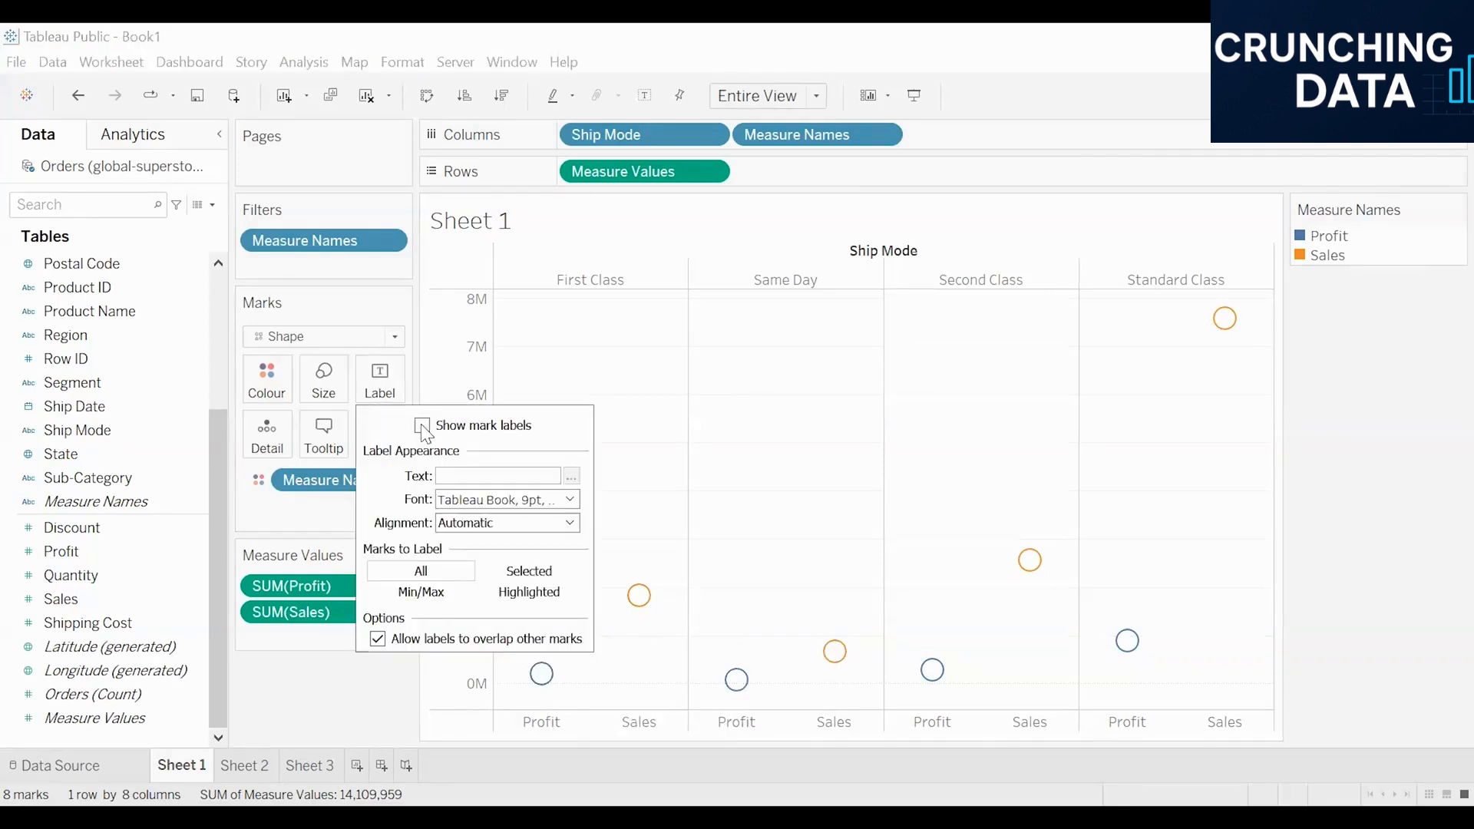
click(423, 427)
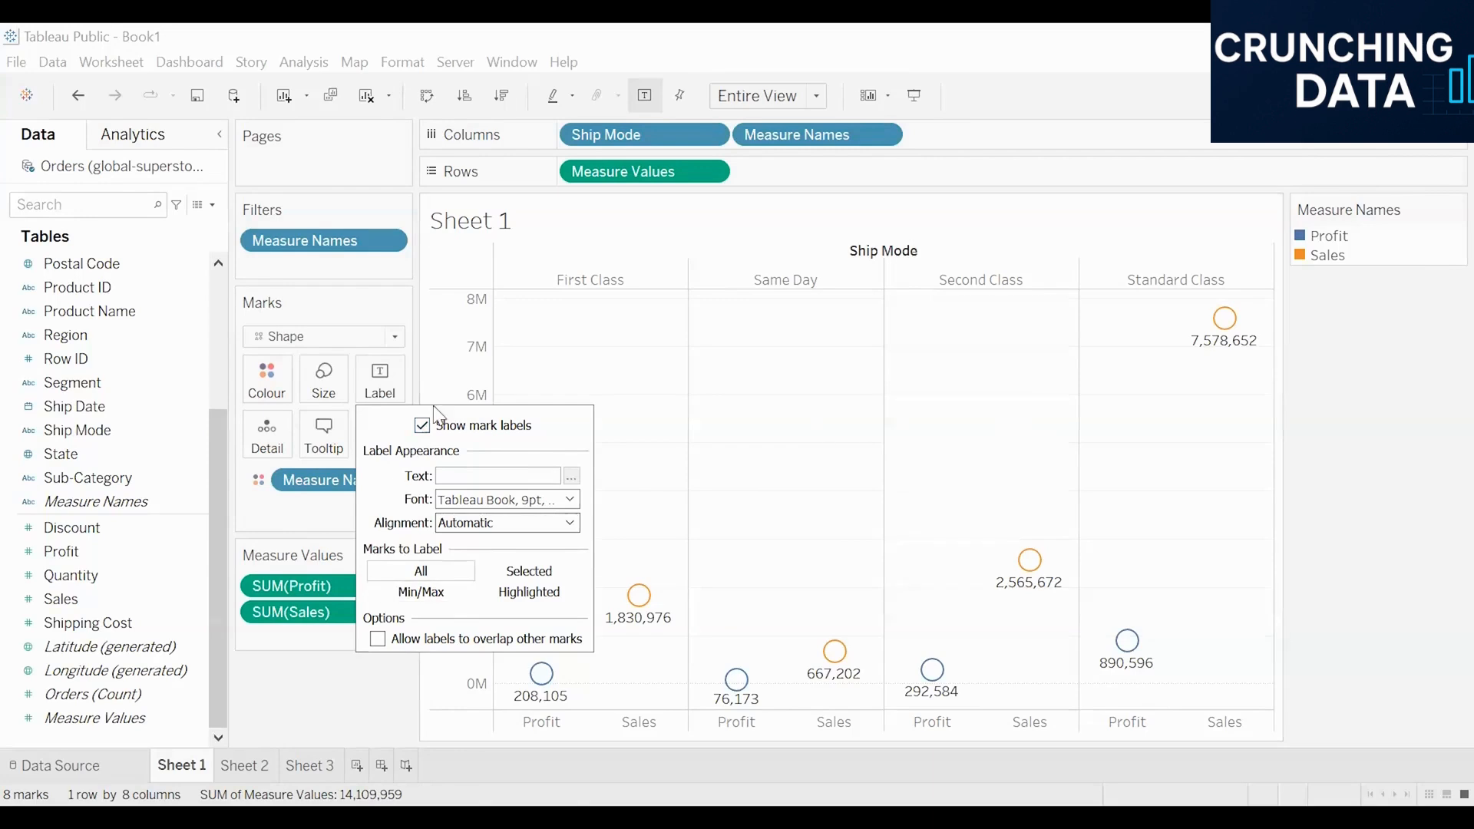
click(1370, 387)
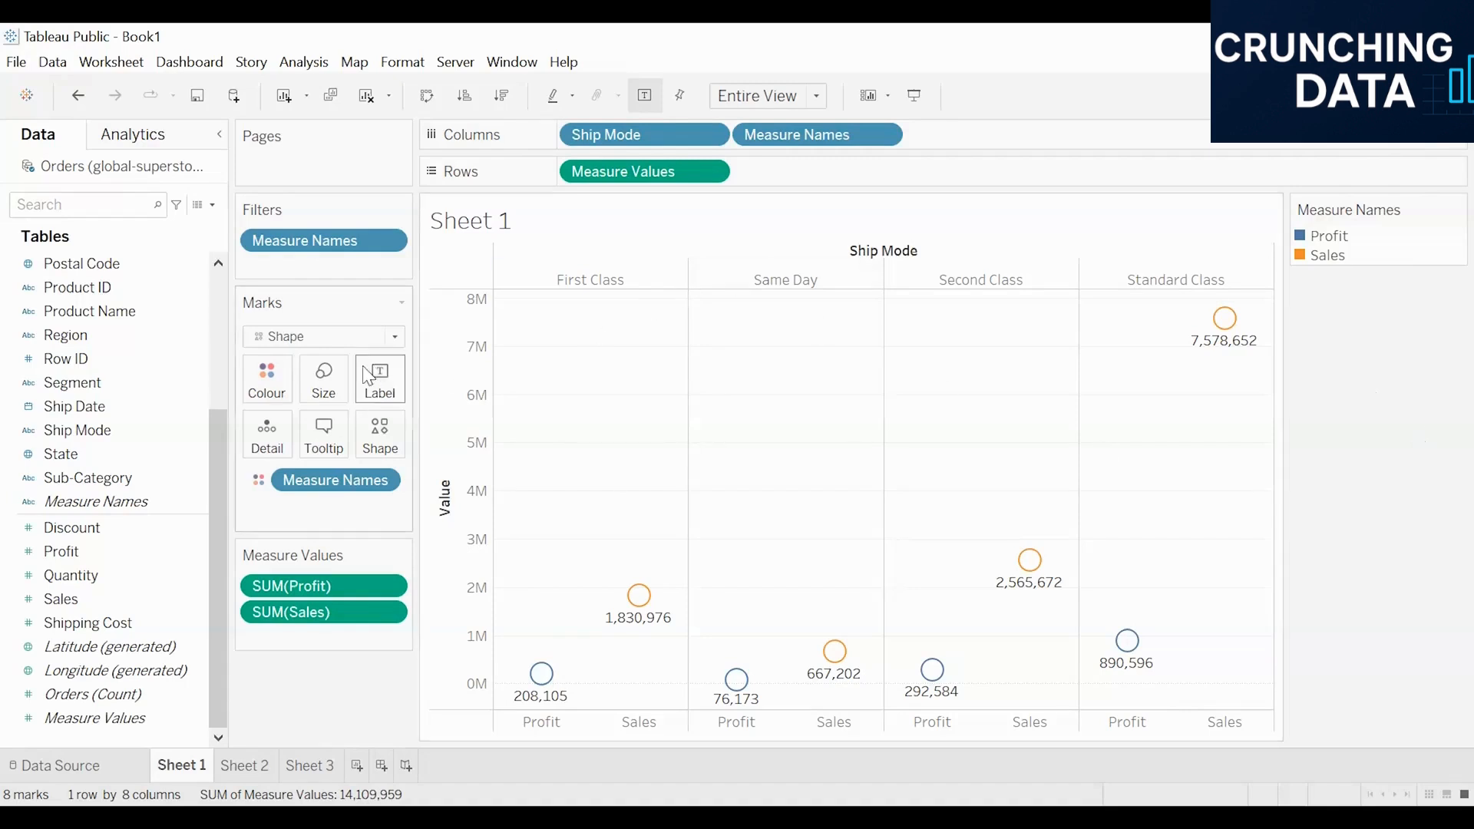
Enlarge the marks slightly and, after trying the cross and outlined triangle shapes, set their shape to filled circle.
click(338, 385)
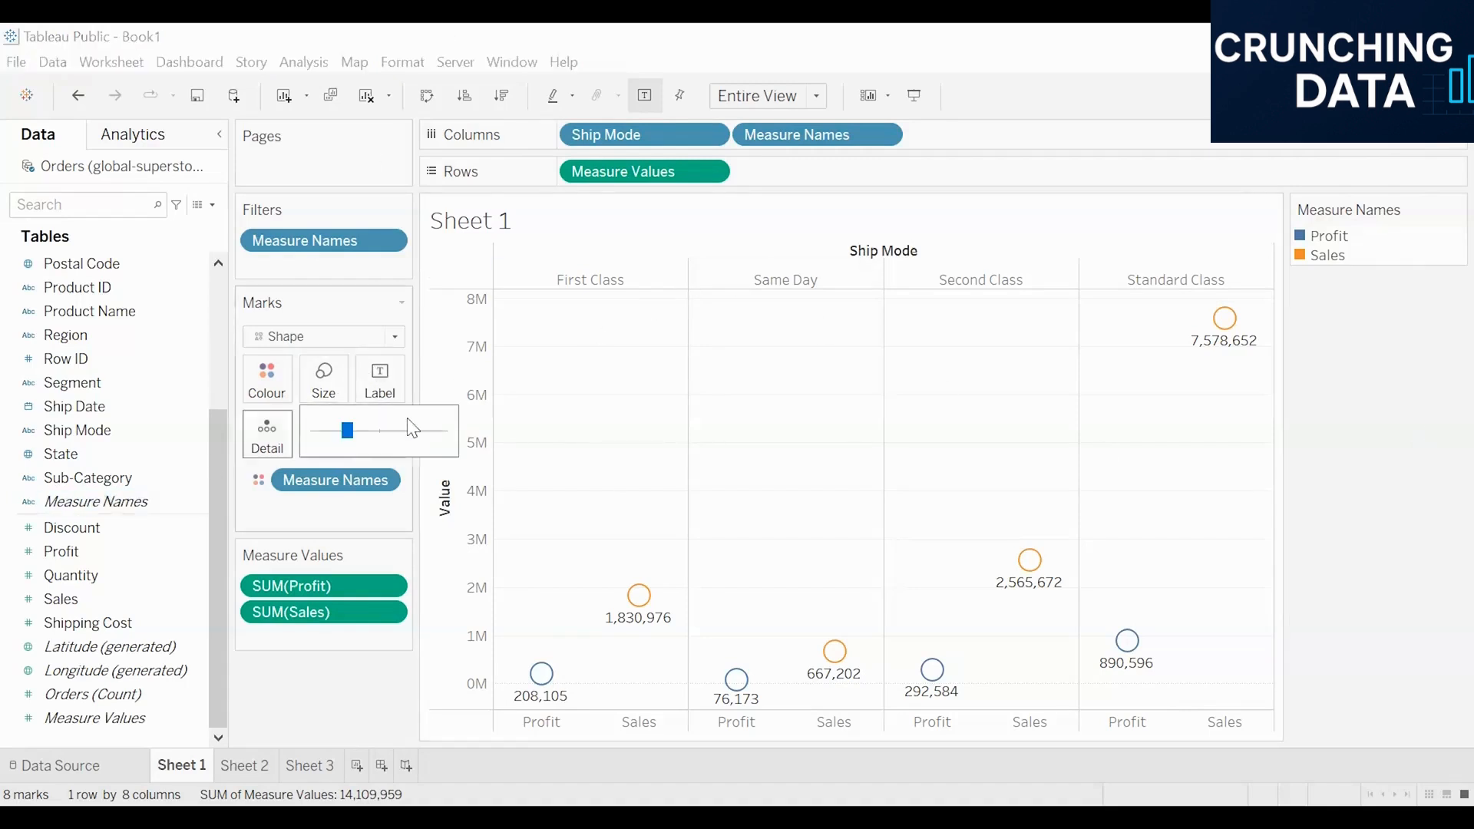
mouse_move(347, 428)
mouse_down()
mouse_move(381, 431)
mouse_move(348, 436)
mouse_move(362, 436)
mouse_up()
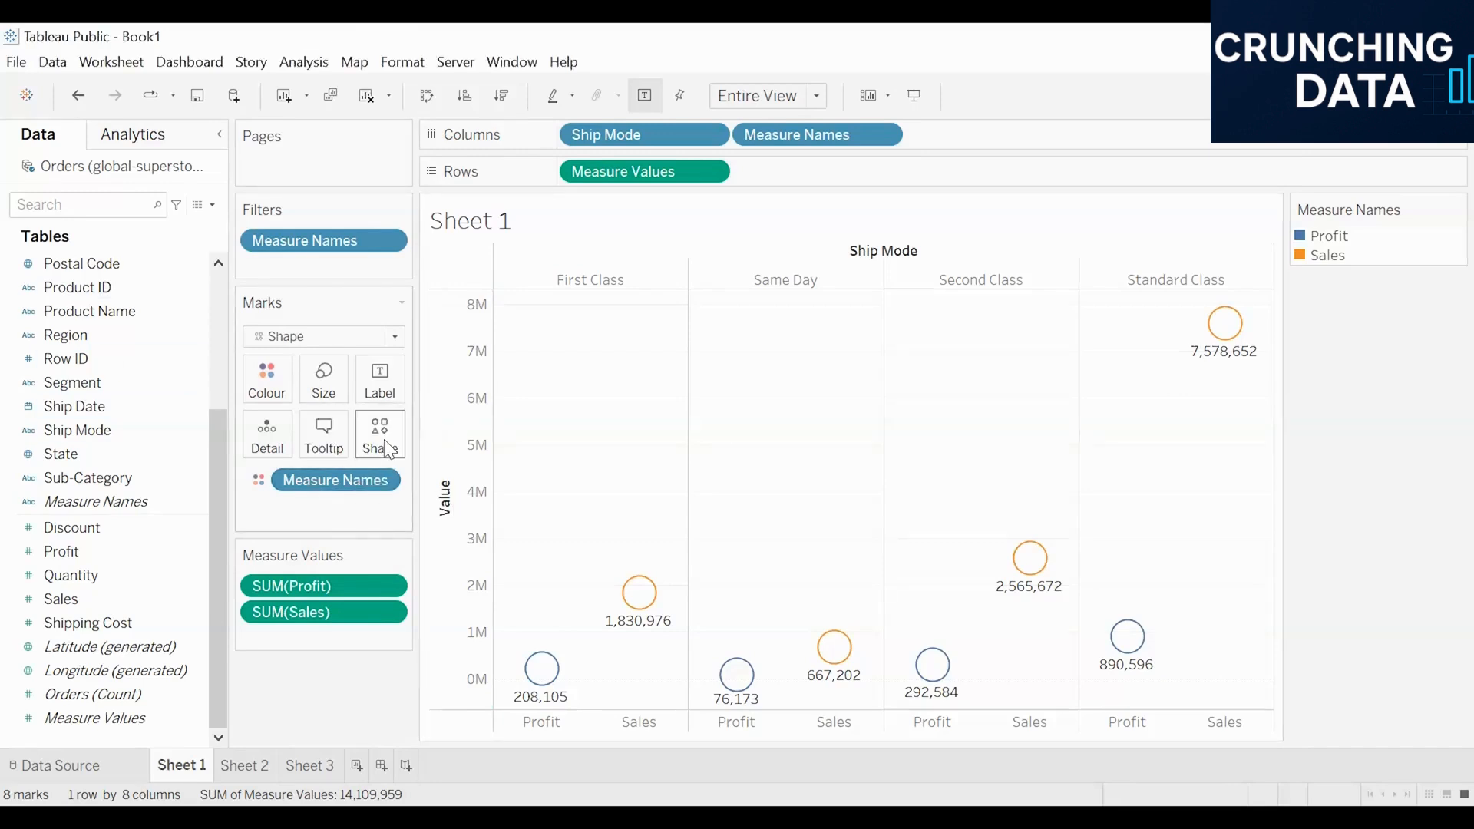
click(386, 445)
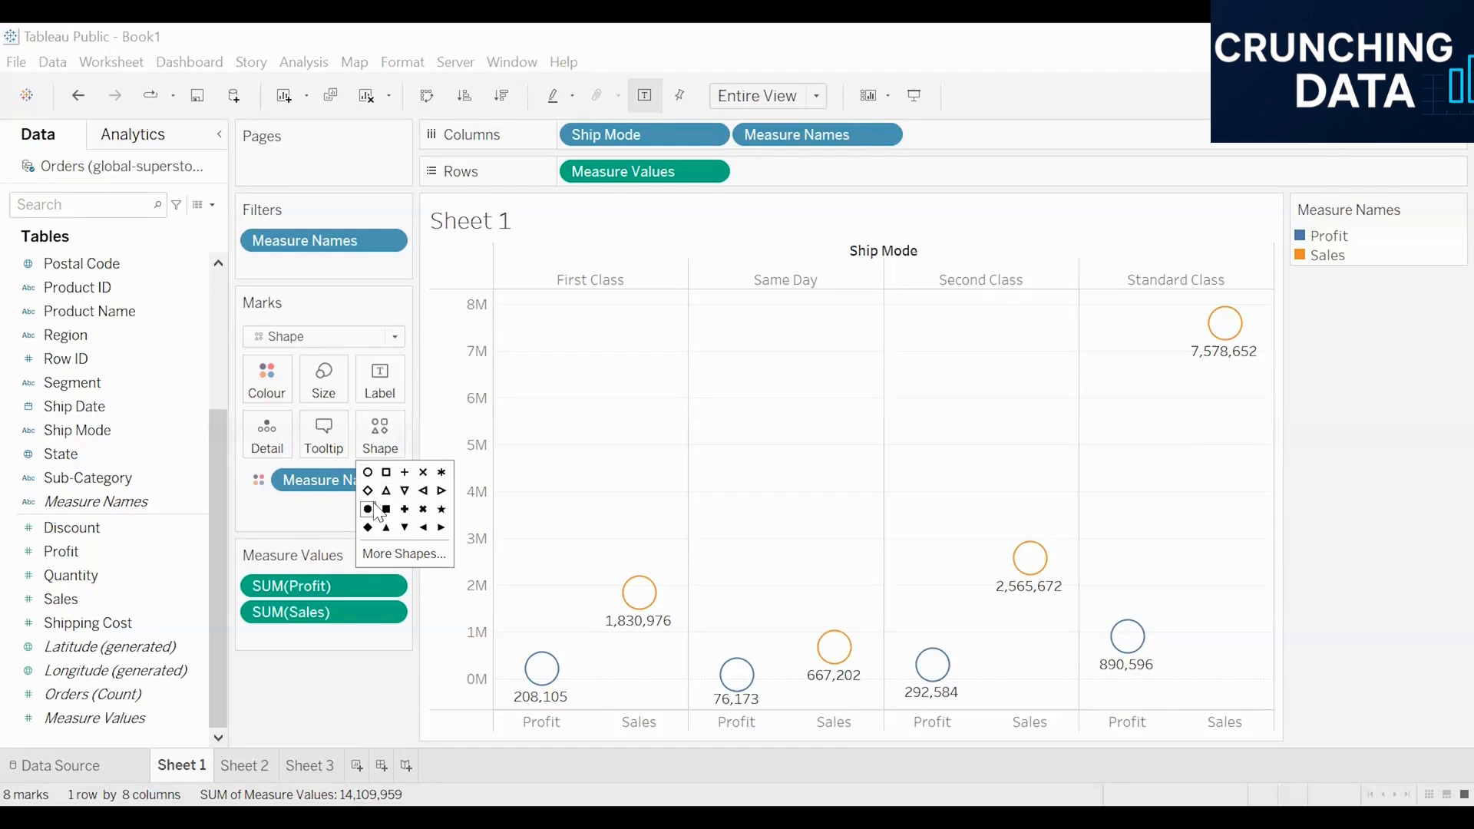
click(425, 475)
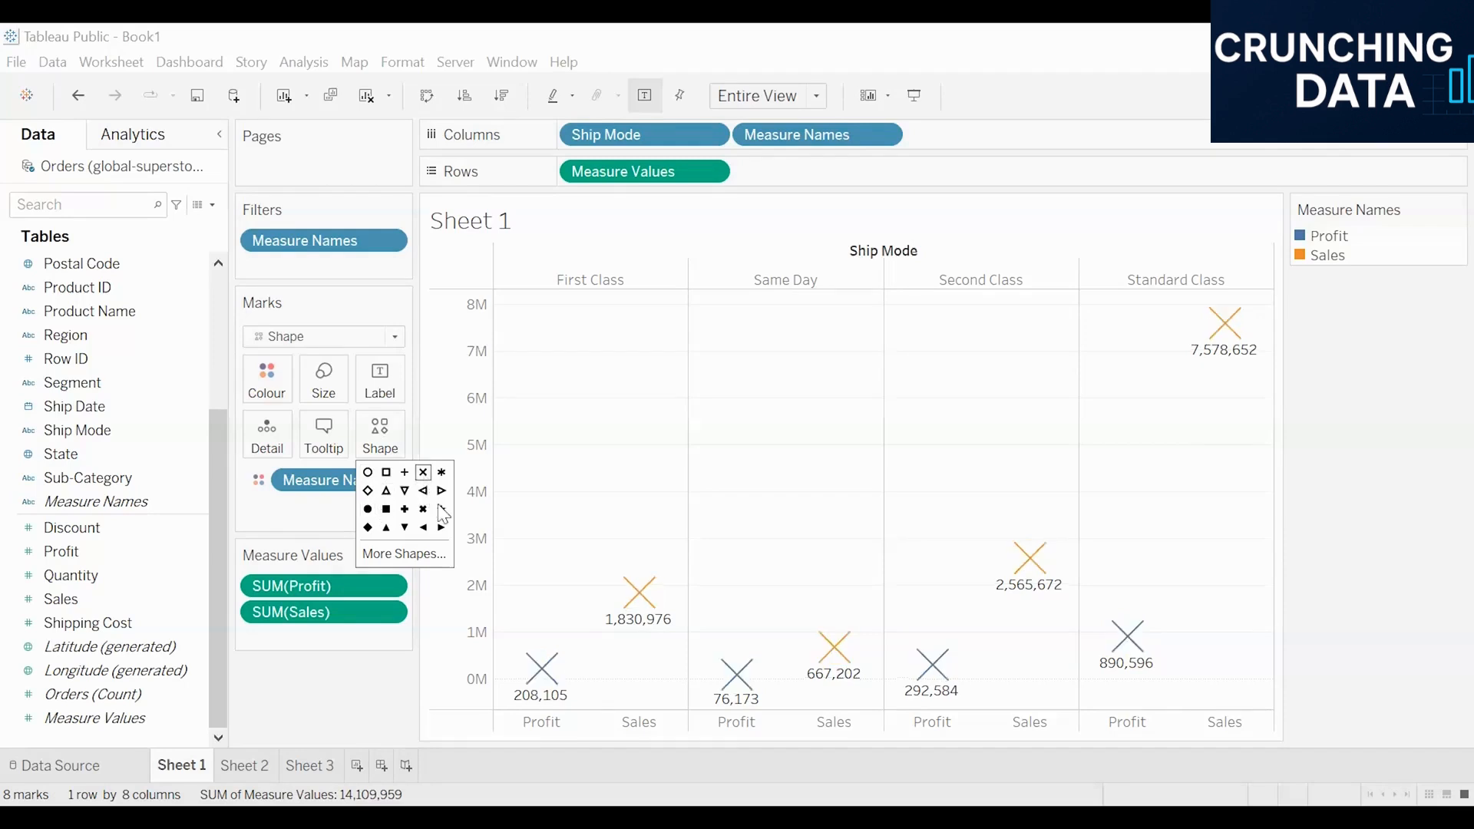
click(386, 491)
click(424, 491)
click(441, 491)
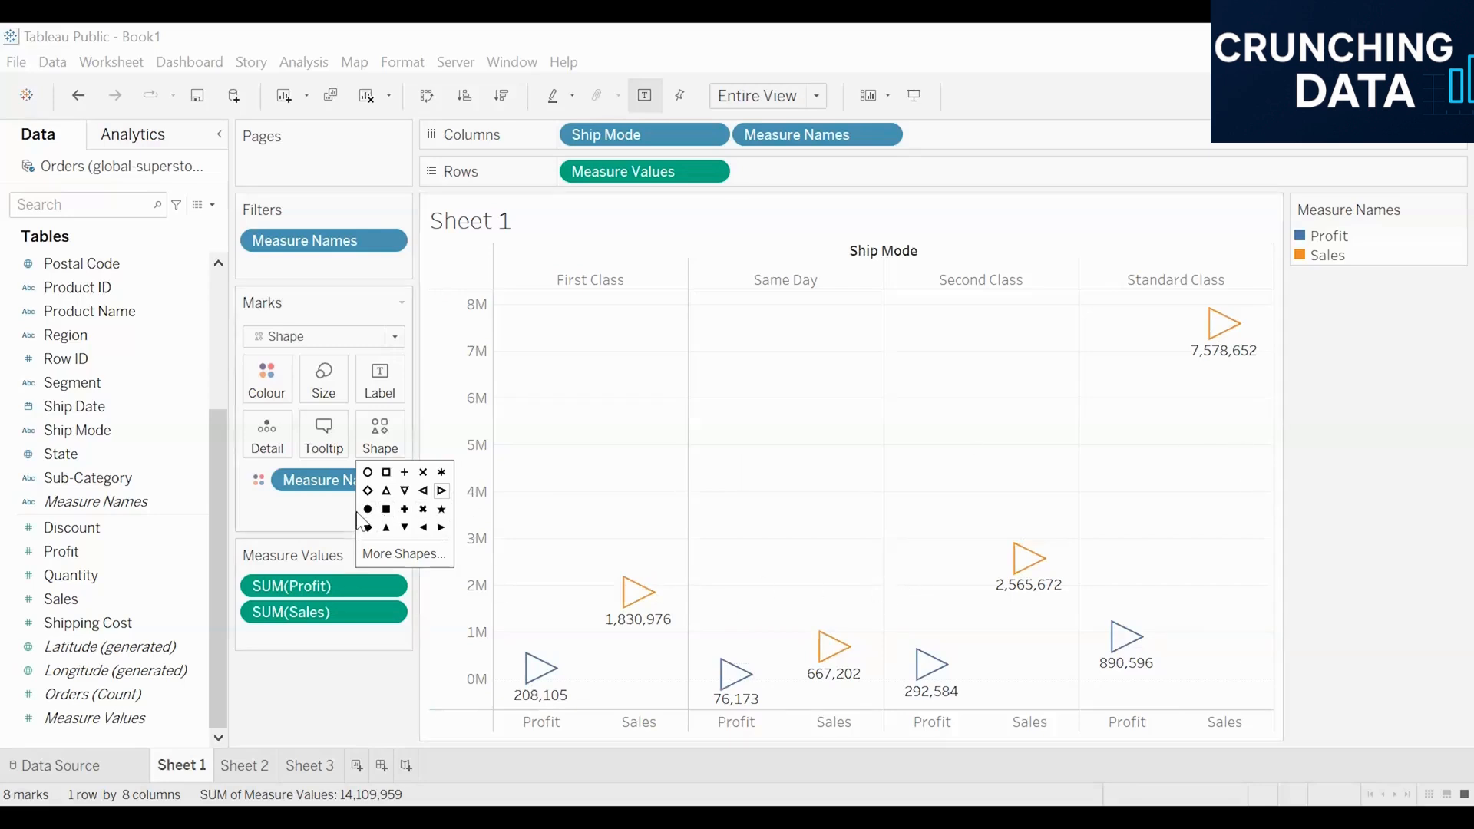
click(367, 509)
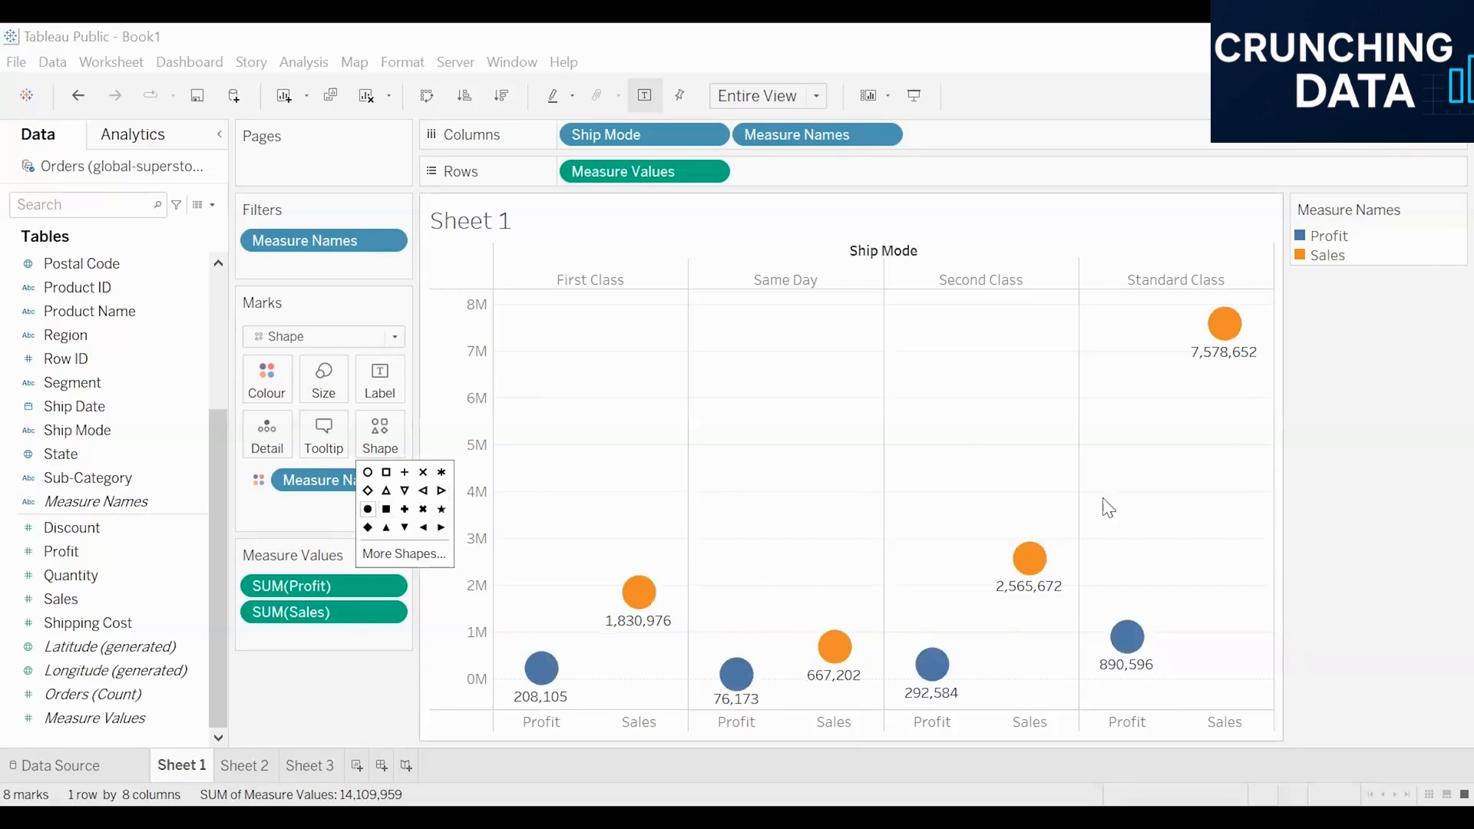
click(510, 546)
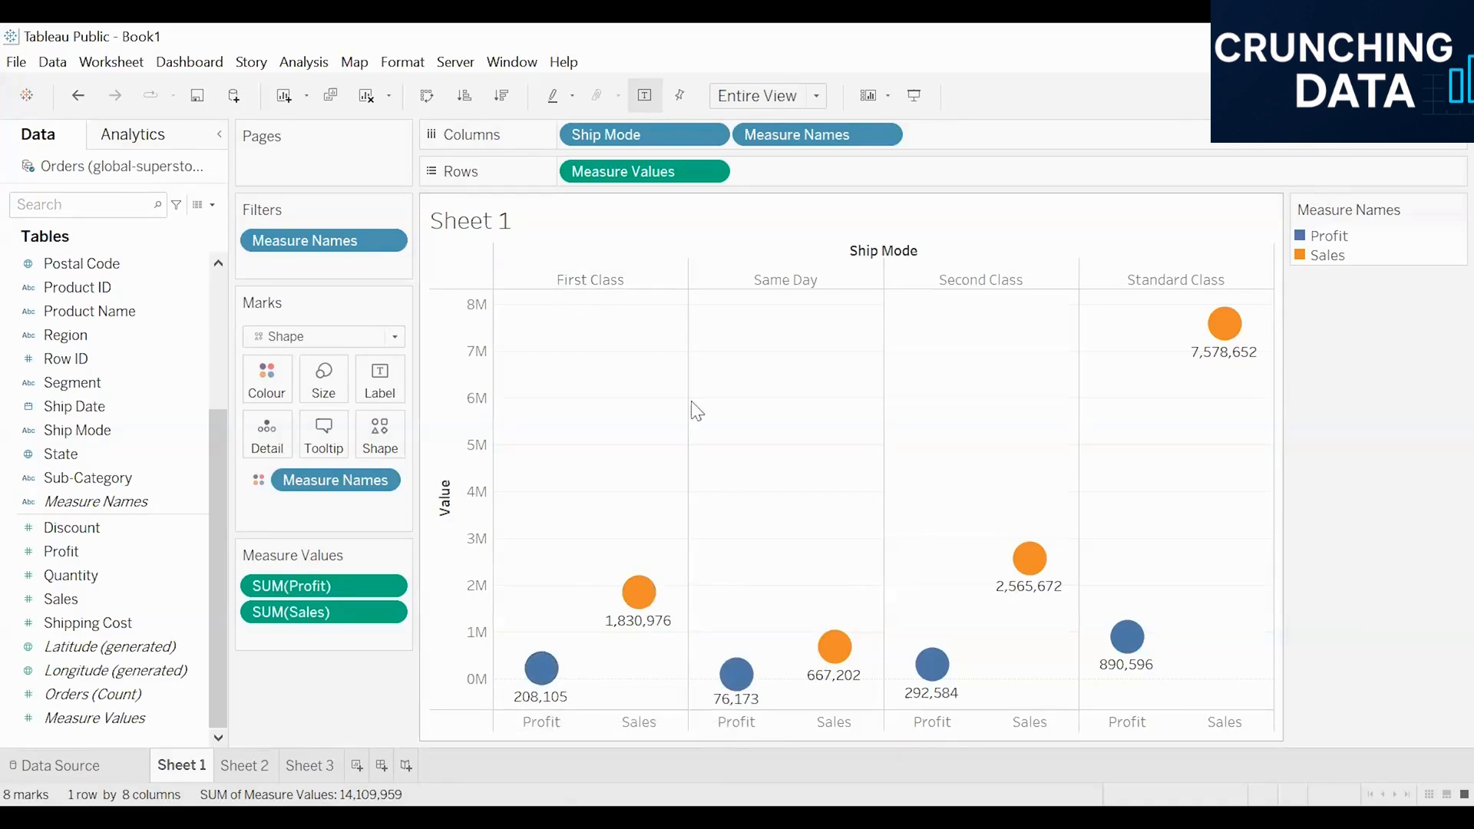
Split the Profit and Sales marks by Category, with a different shape for each category.
mouse_move(630, 597)
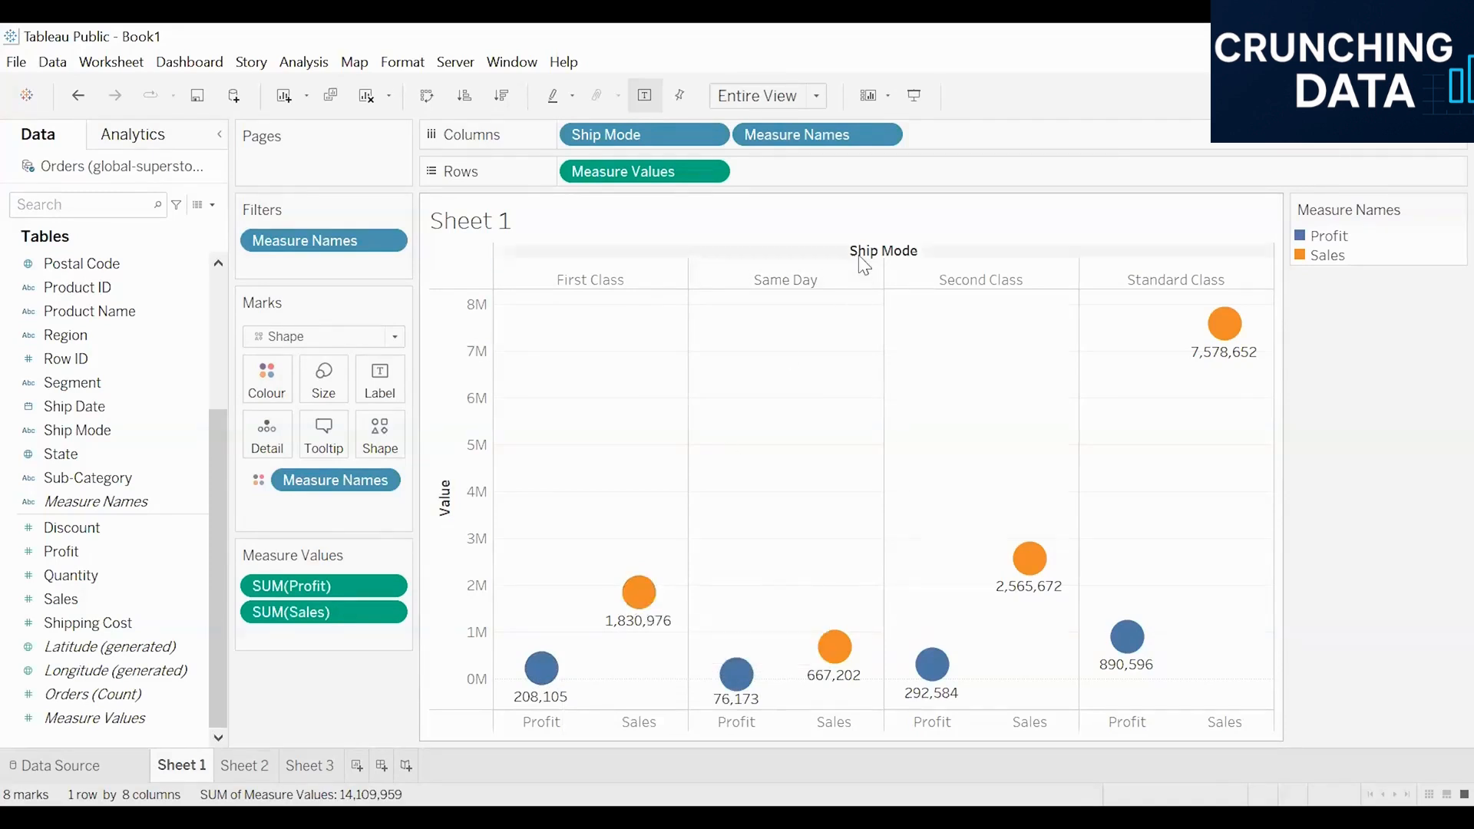
mouse_move(1229, 332)
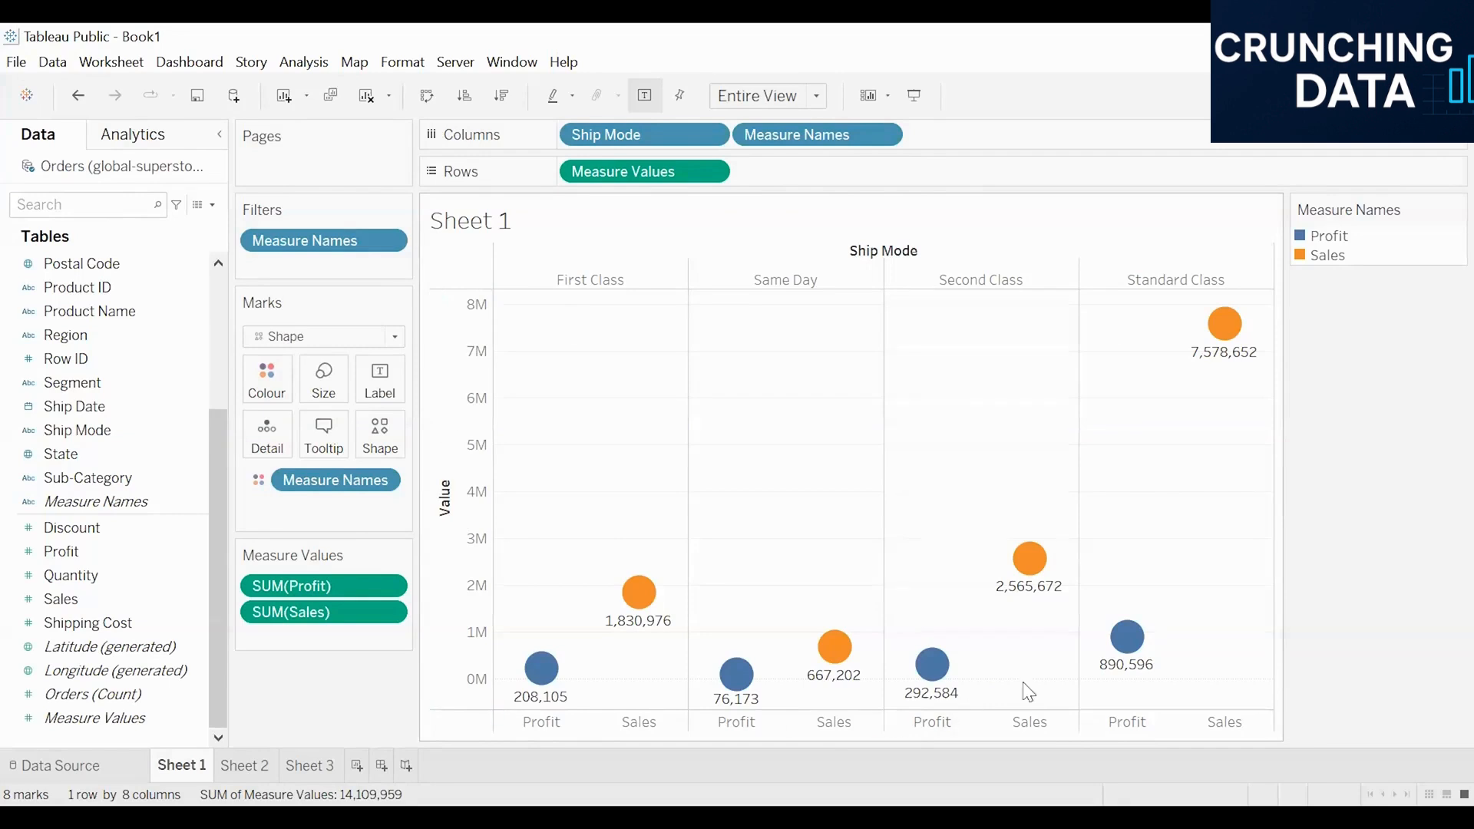
mouse_move(1135, 645)
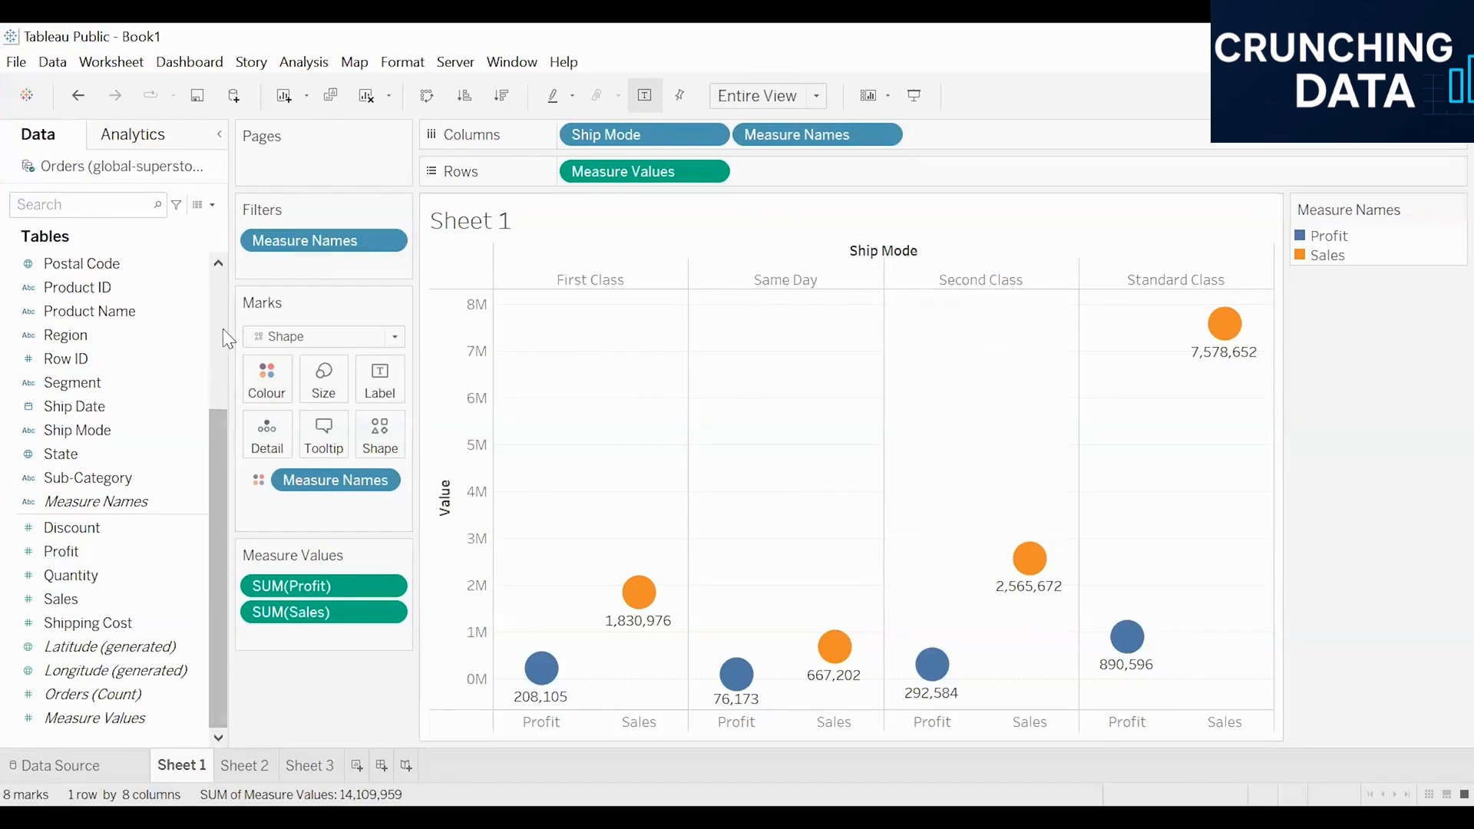
scroll(109, 391, up, 3)
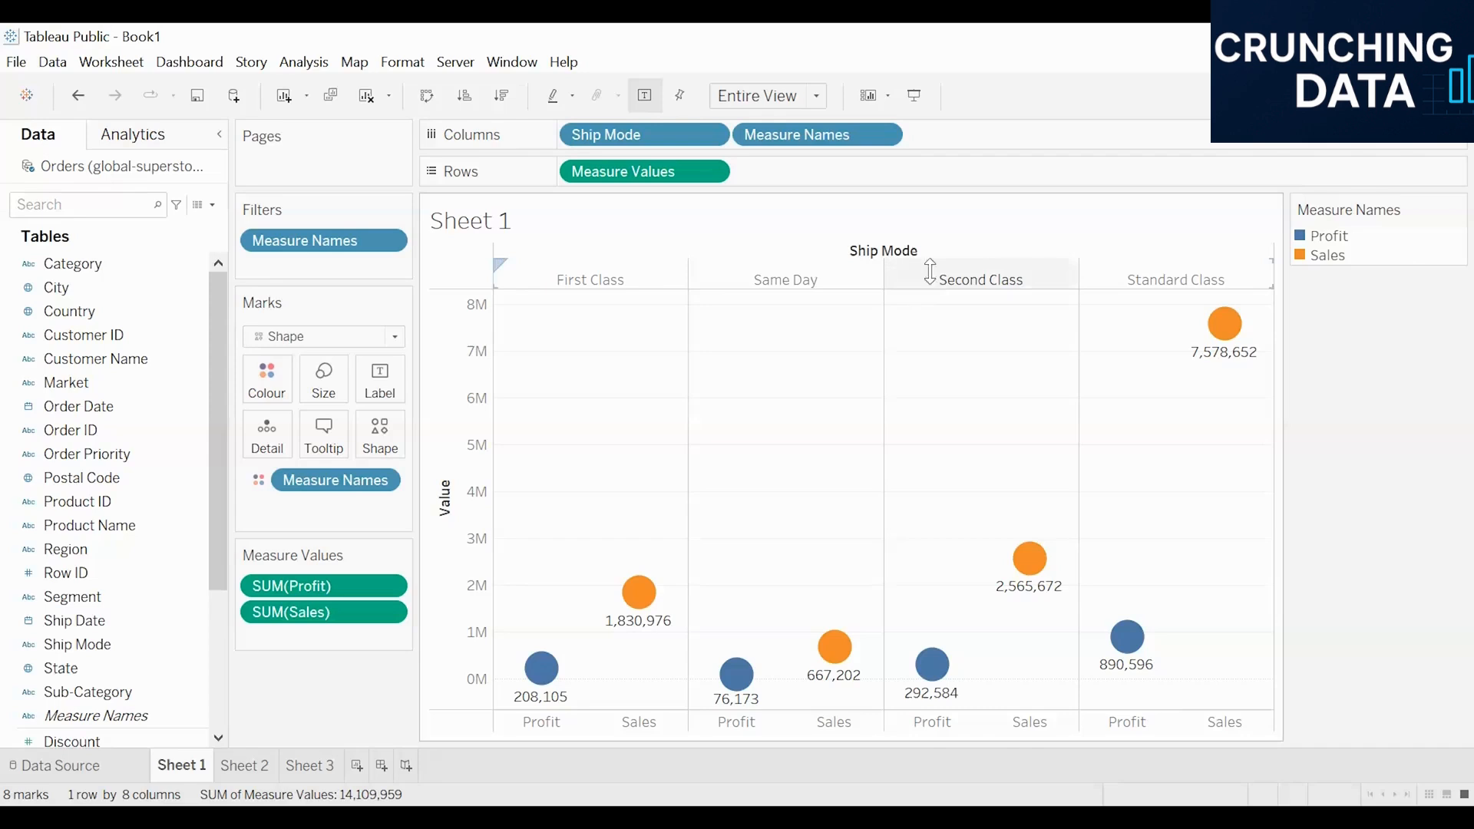
click(105, 272)
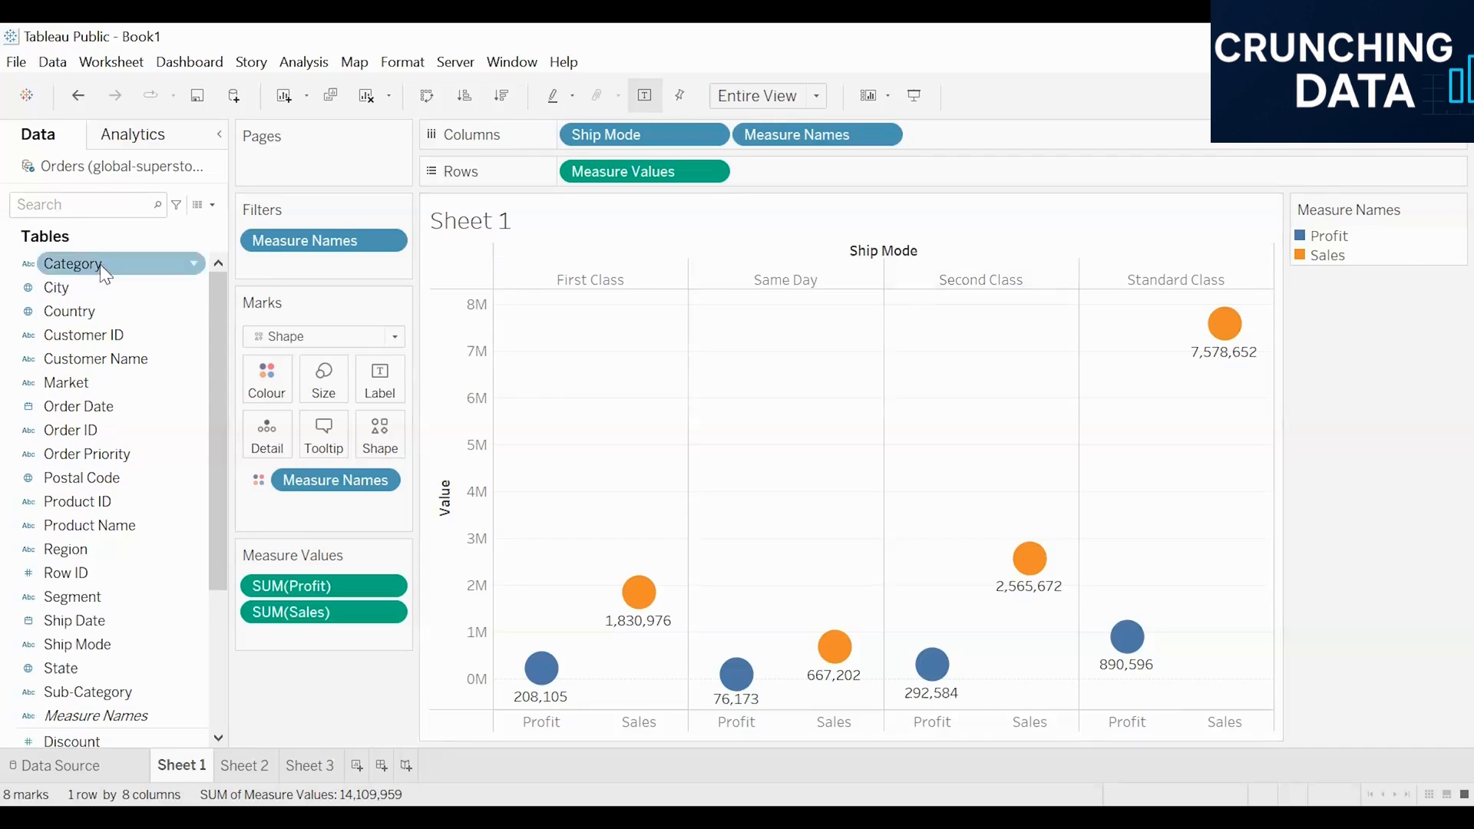
double_click(106, 273)
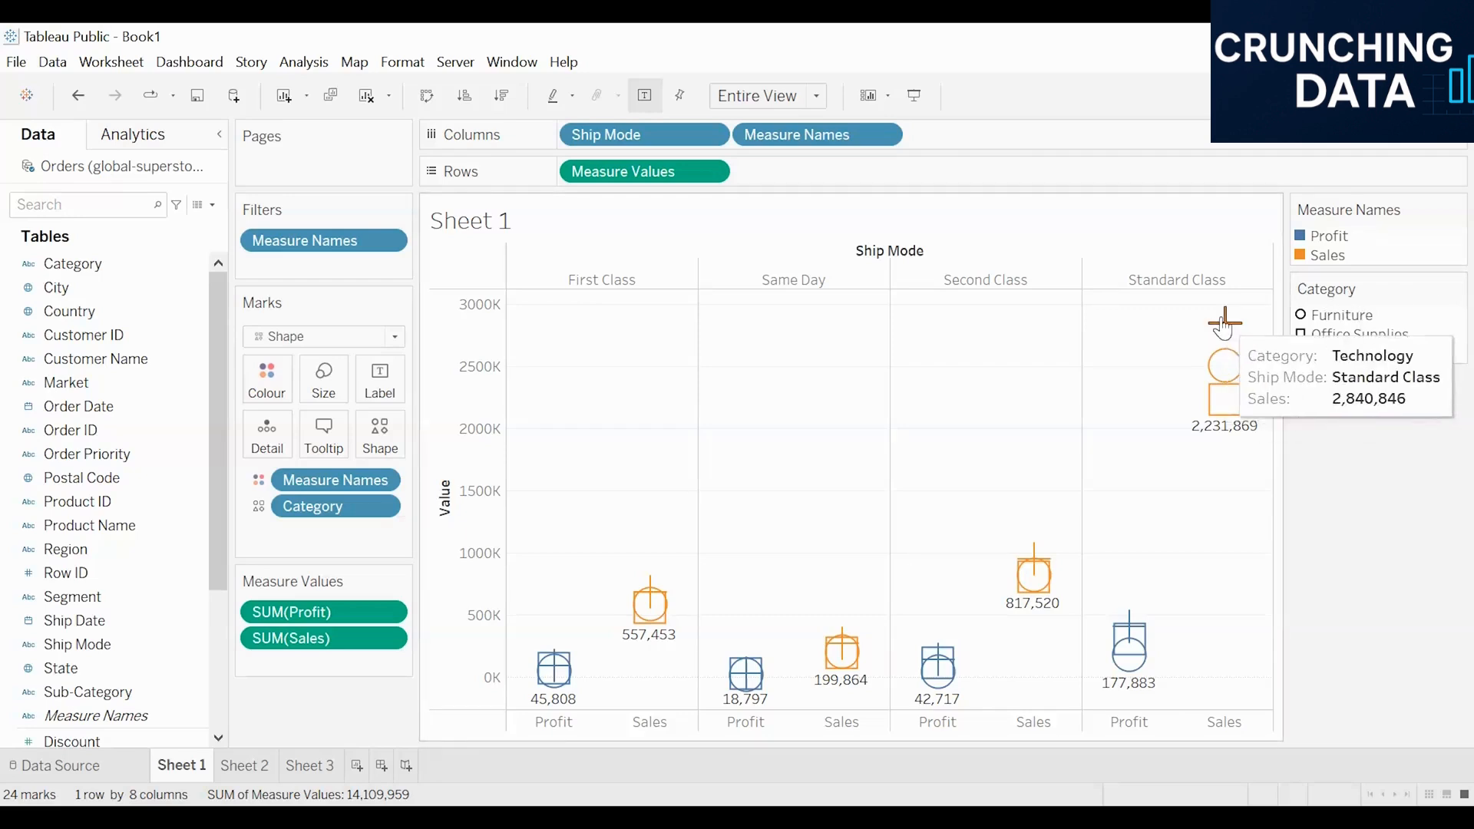
mouse_move(1230, 374)
mouse_move(1229, 403)
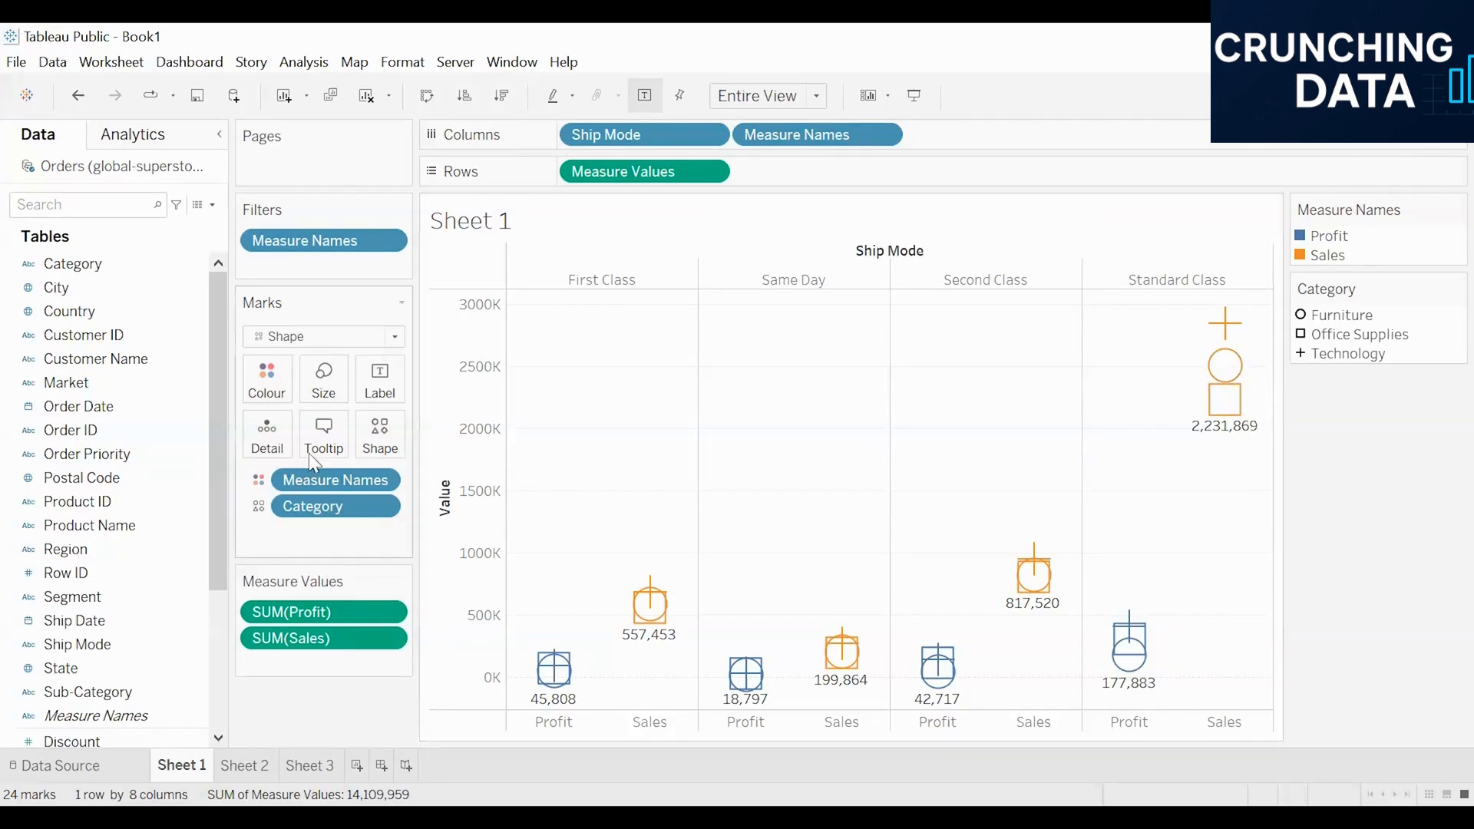
Change the shape for the Office Supplies category to a diagonal cross from the Default shape palette.
click(386, 445)
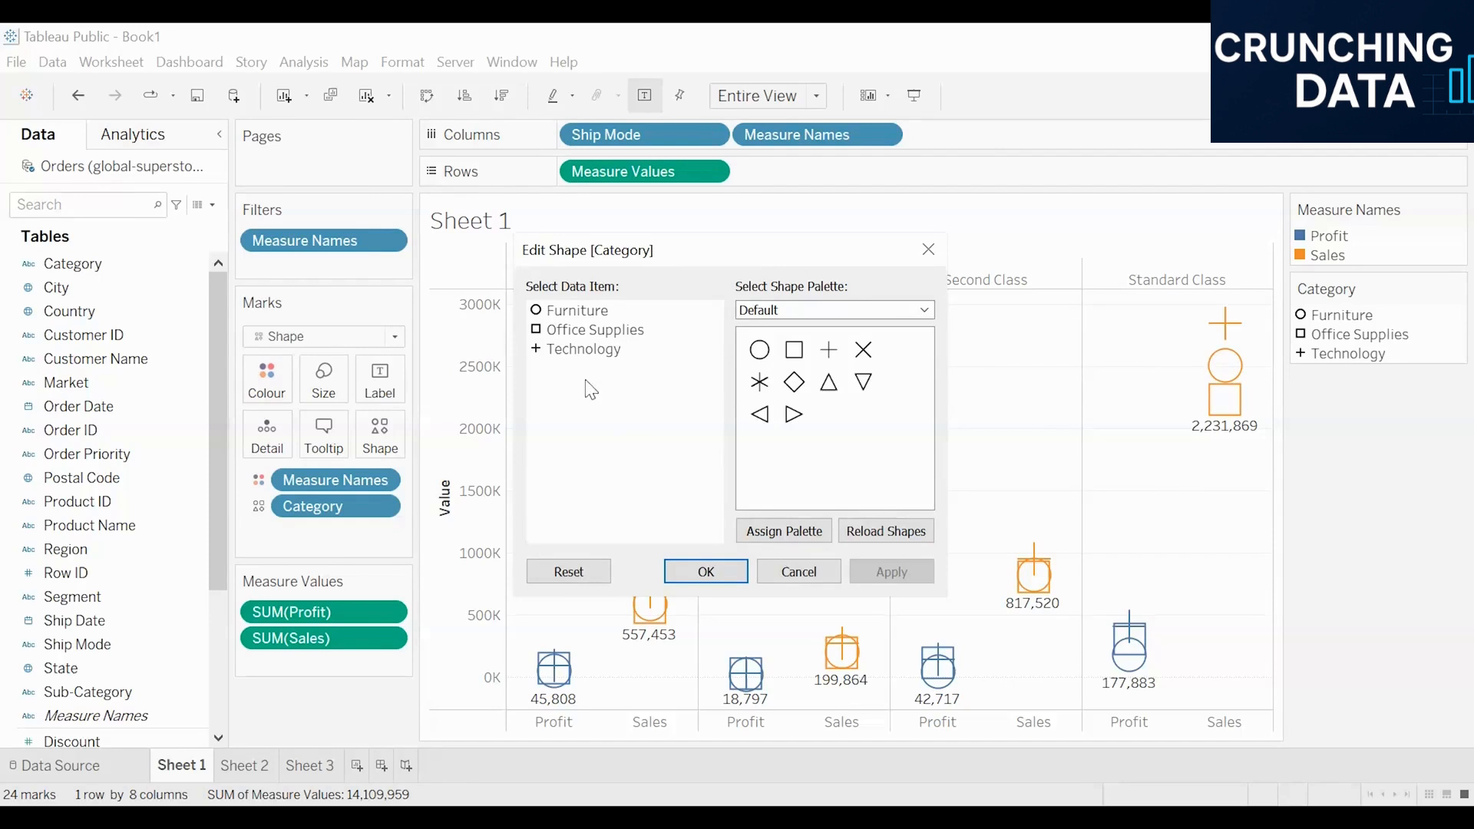
click(597, 311)
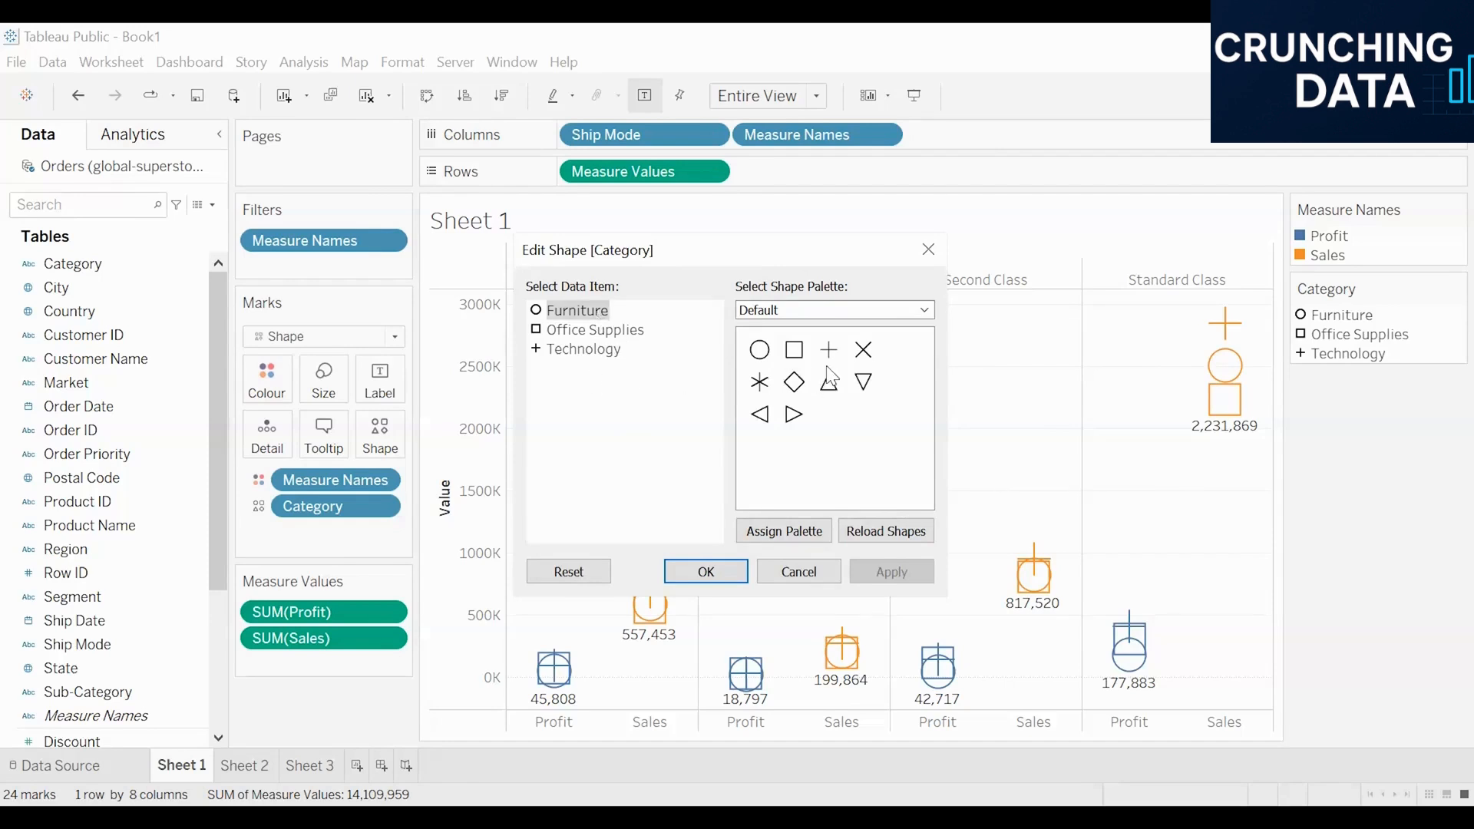
click(591, 330)
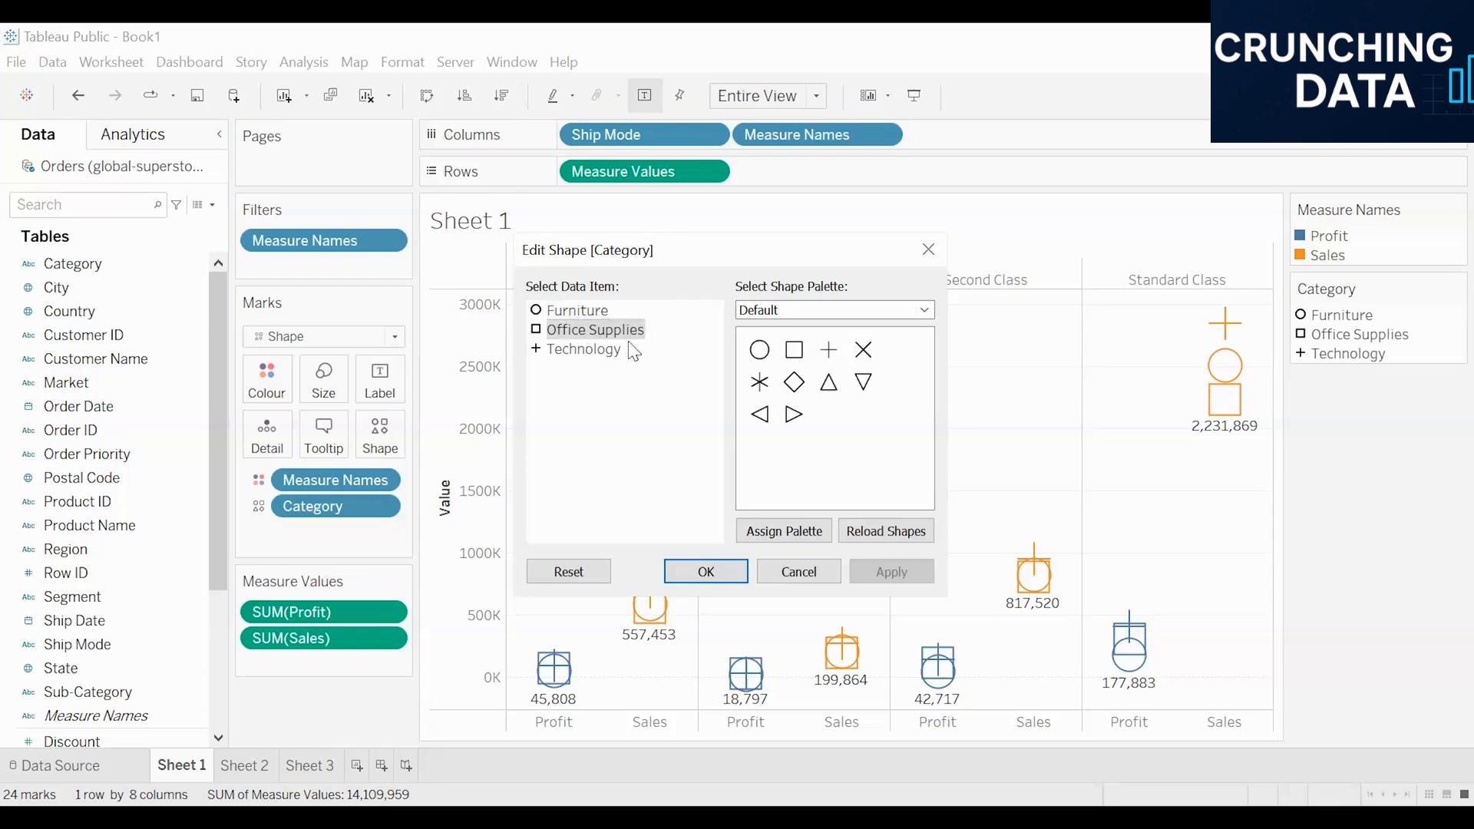
click(869, 358)
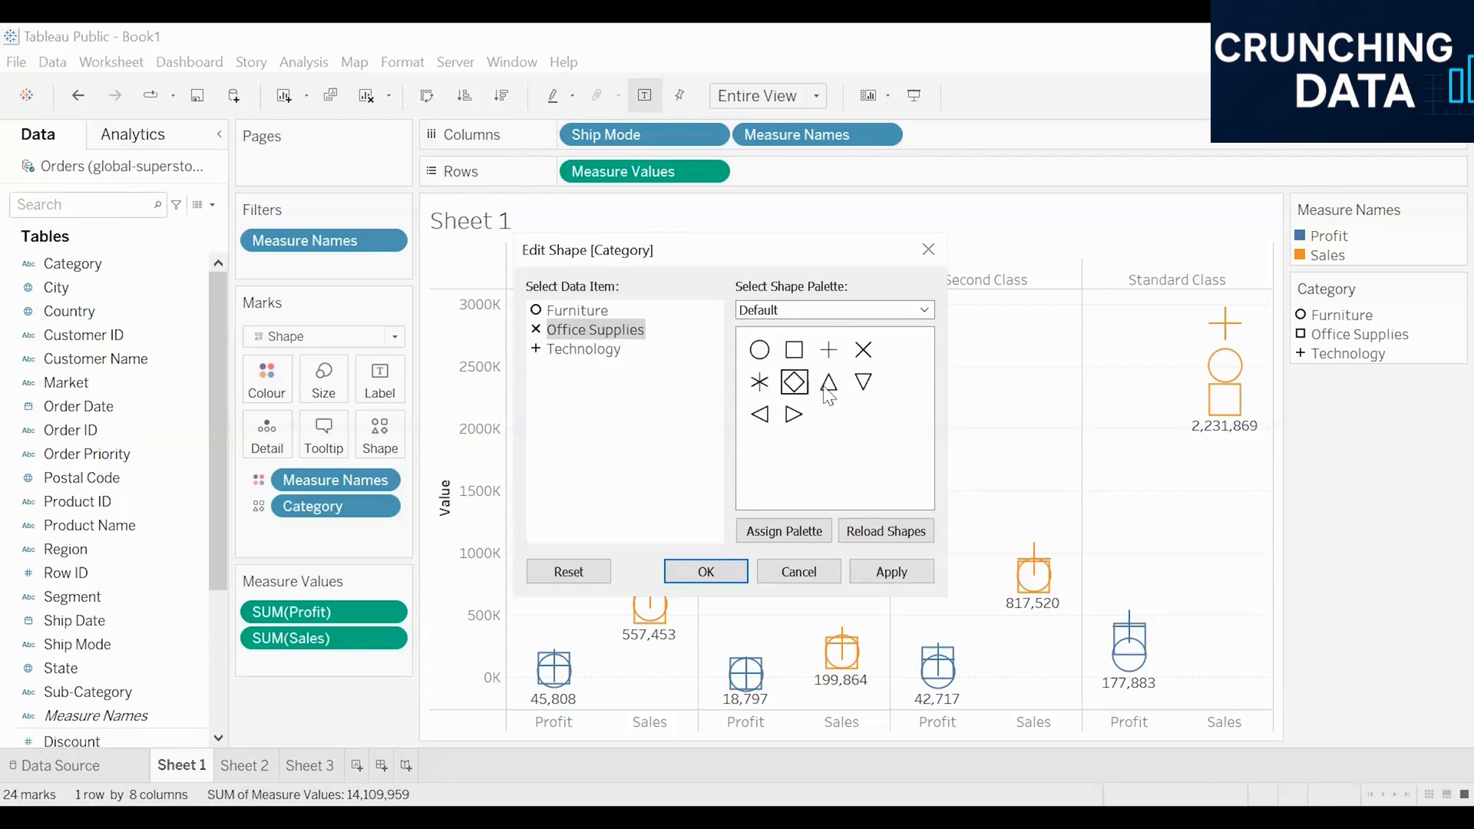
click(895, 575)
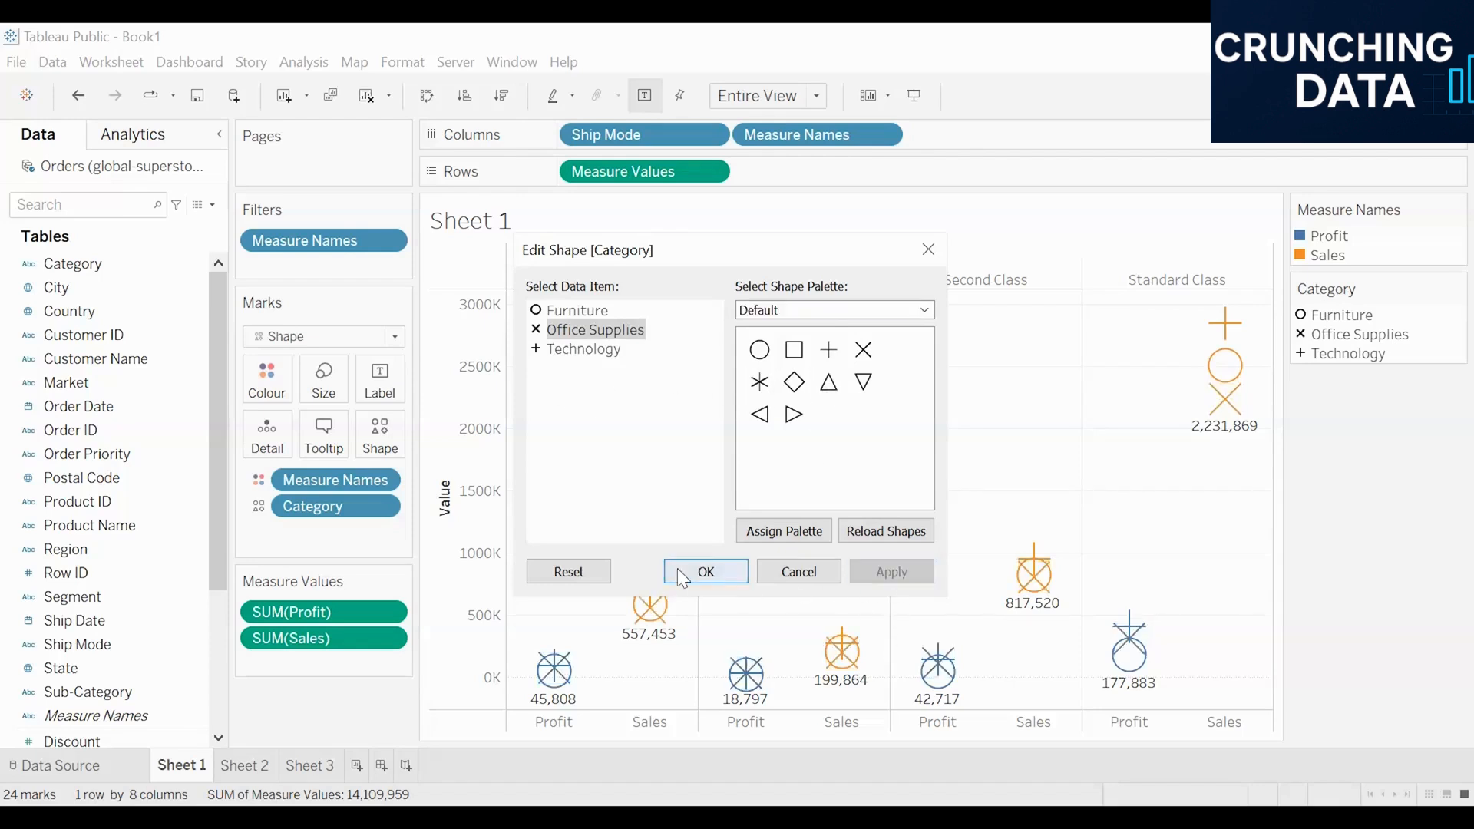
click(683, 572)
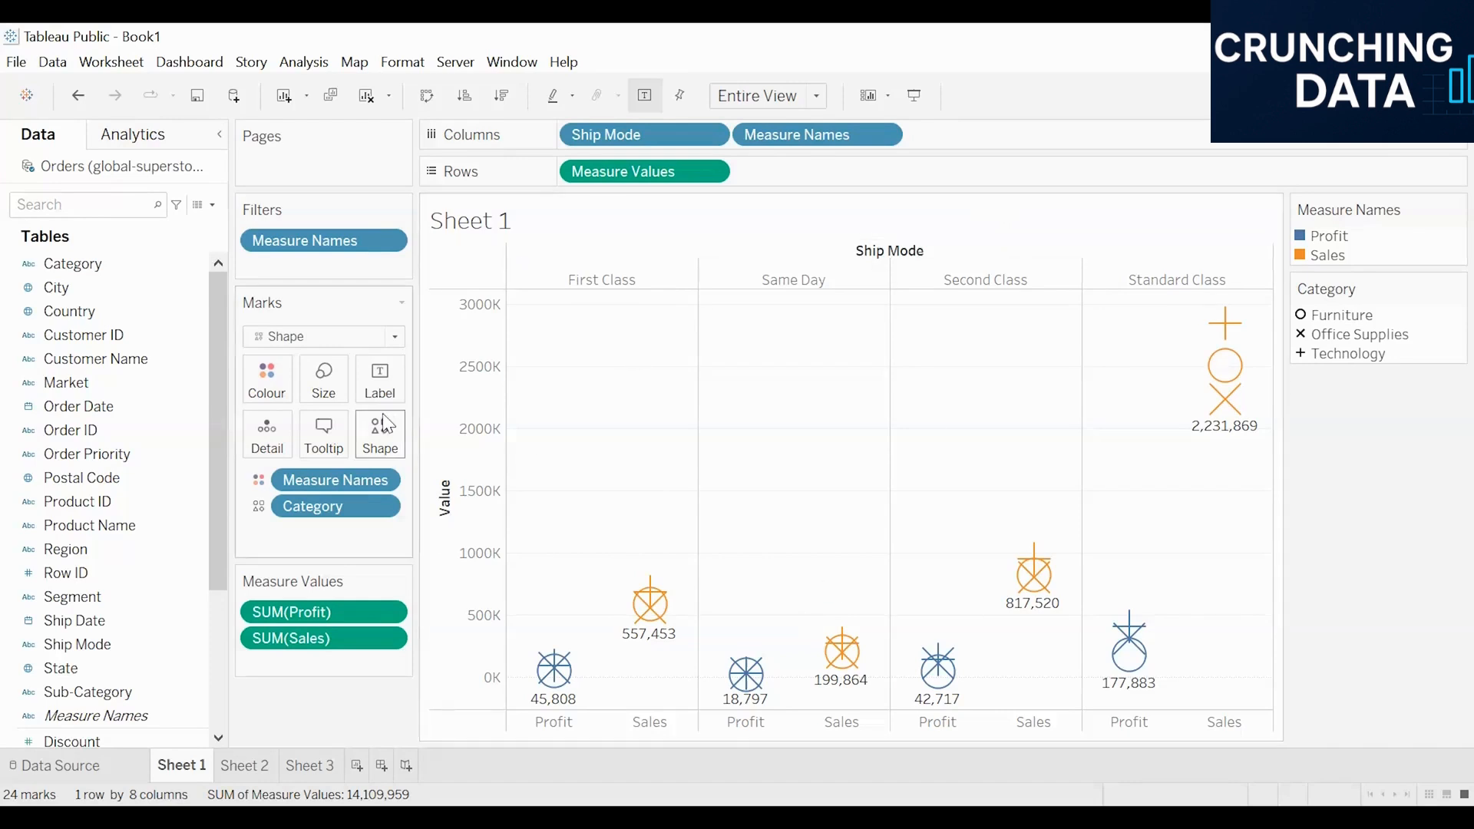
Allow the mark labels to overlap other marks in the chart.
click(380, 379)
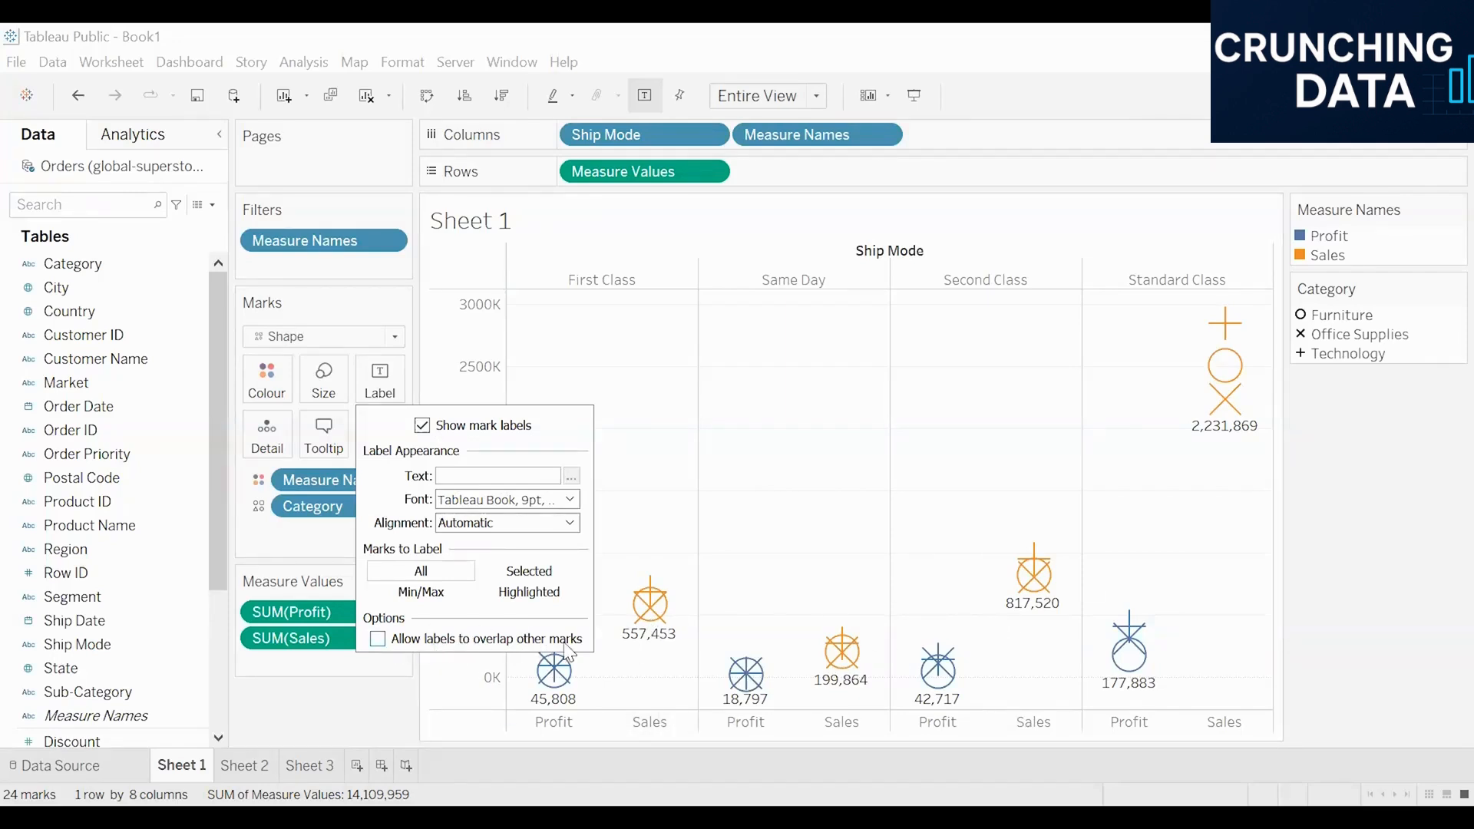
click(377, 642)
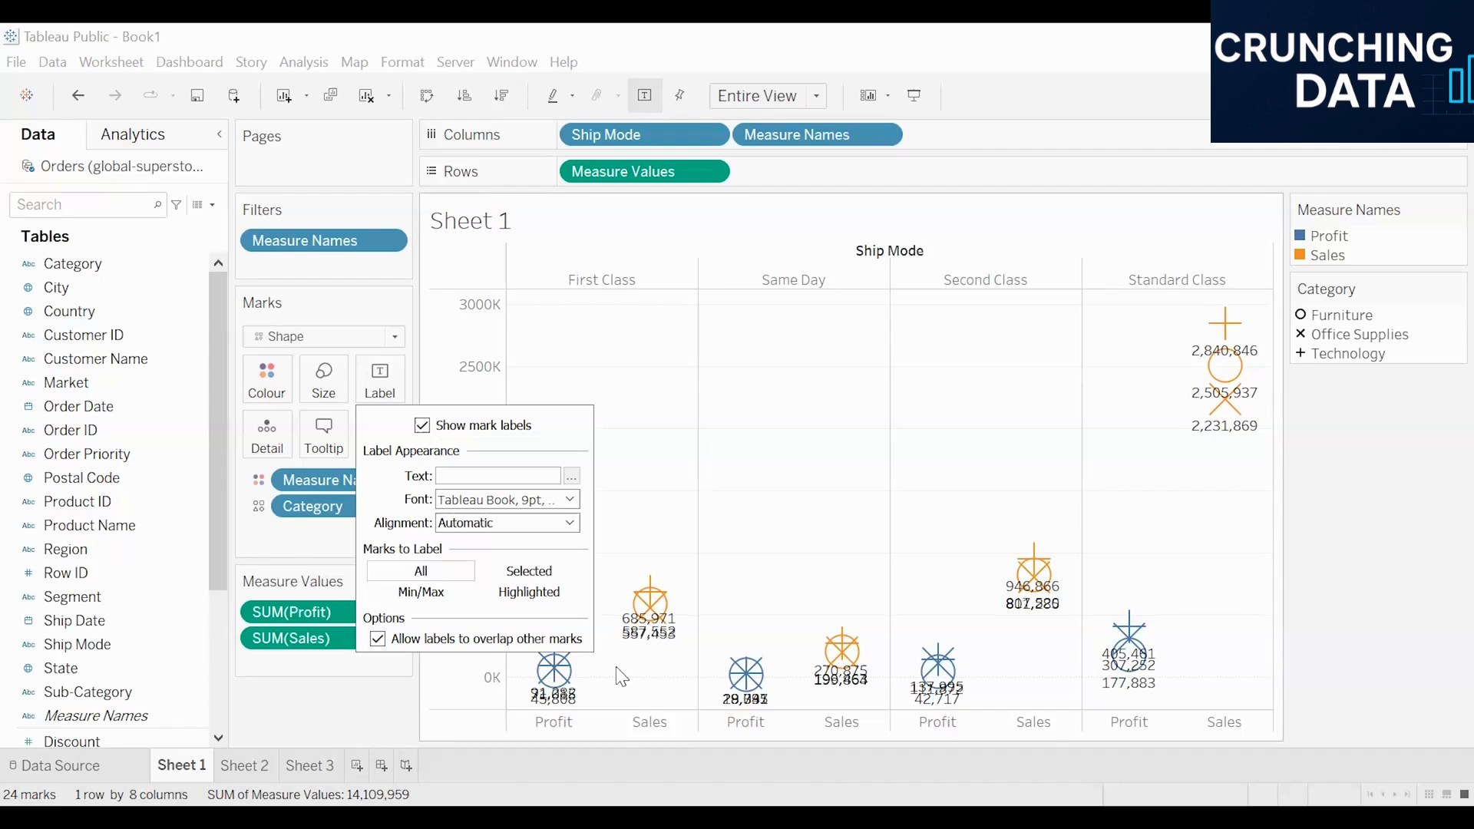
Undo the Category split together with its shape and label overlap changes, back to plain filled circles.
click(454, 433)
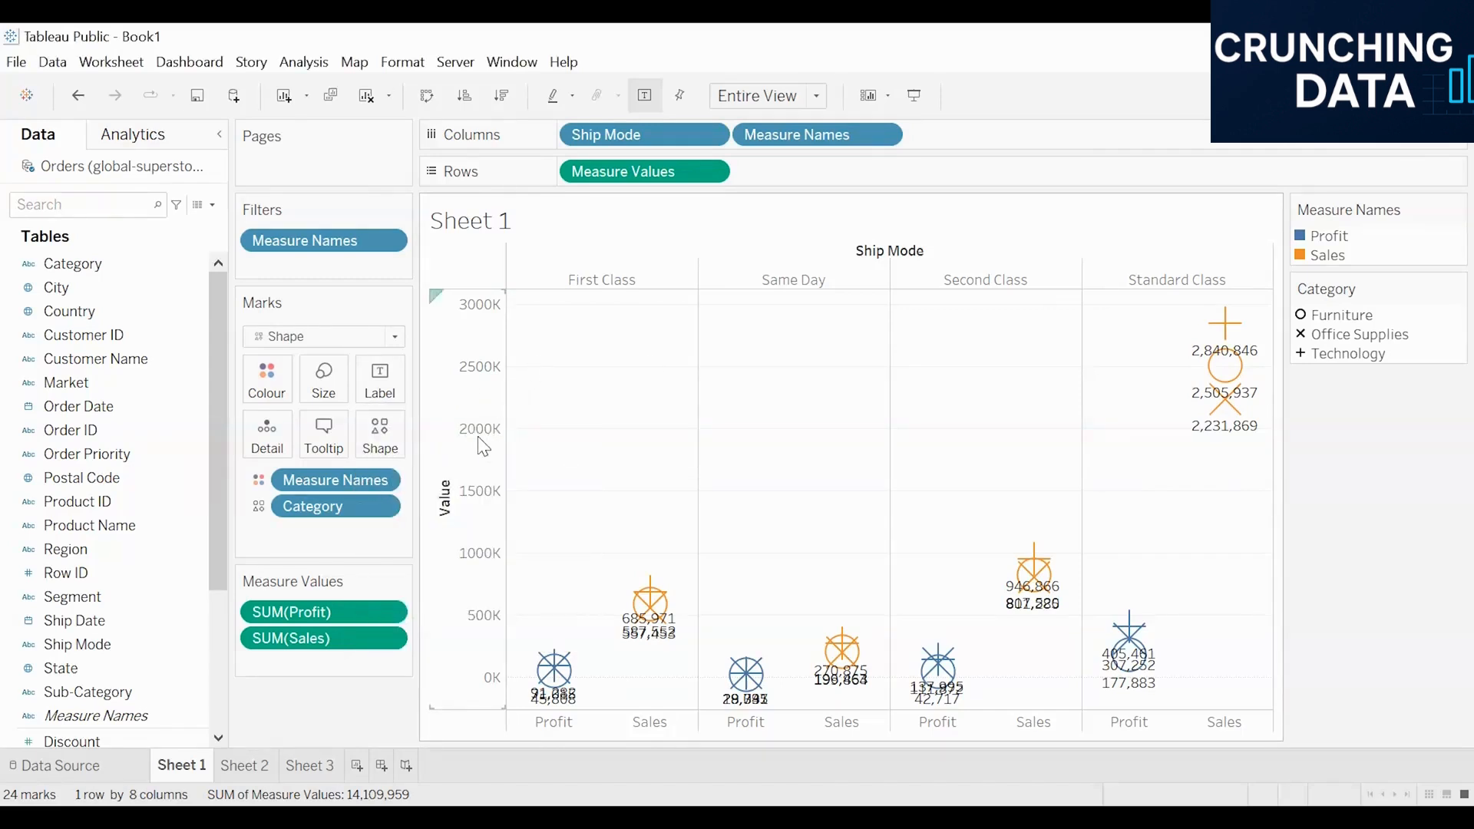
key(ctrl+z)
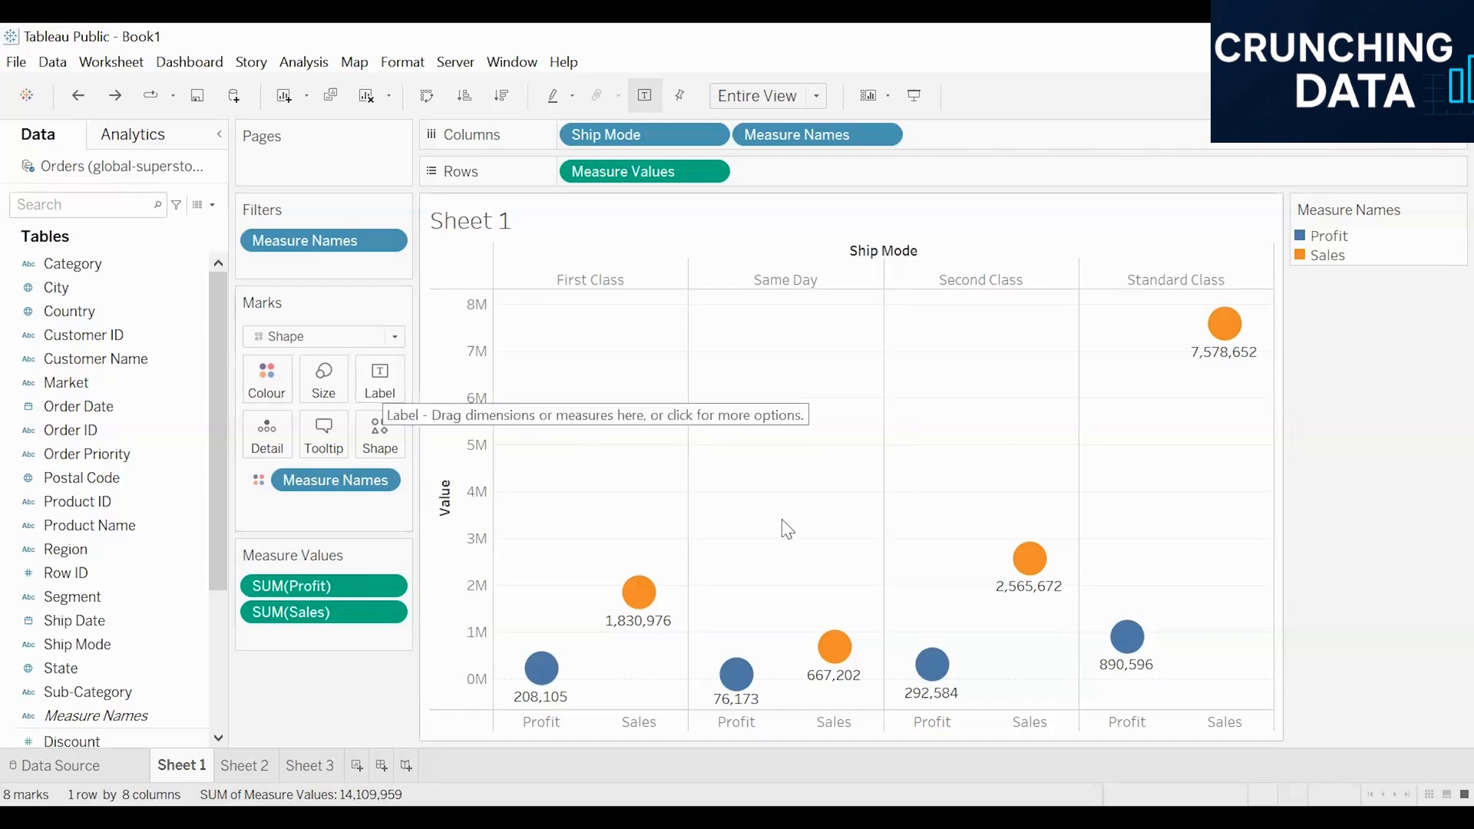
Restrict the mark labels to Min/Max, trying Measure Names as the field before setting it to Measure Values.
click(379, 381)
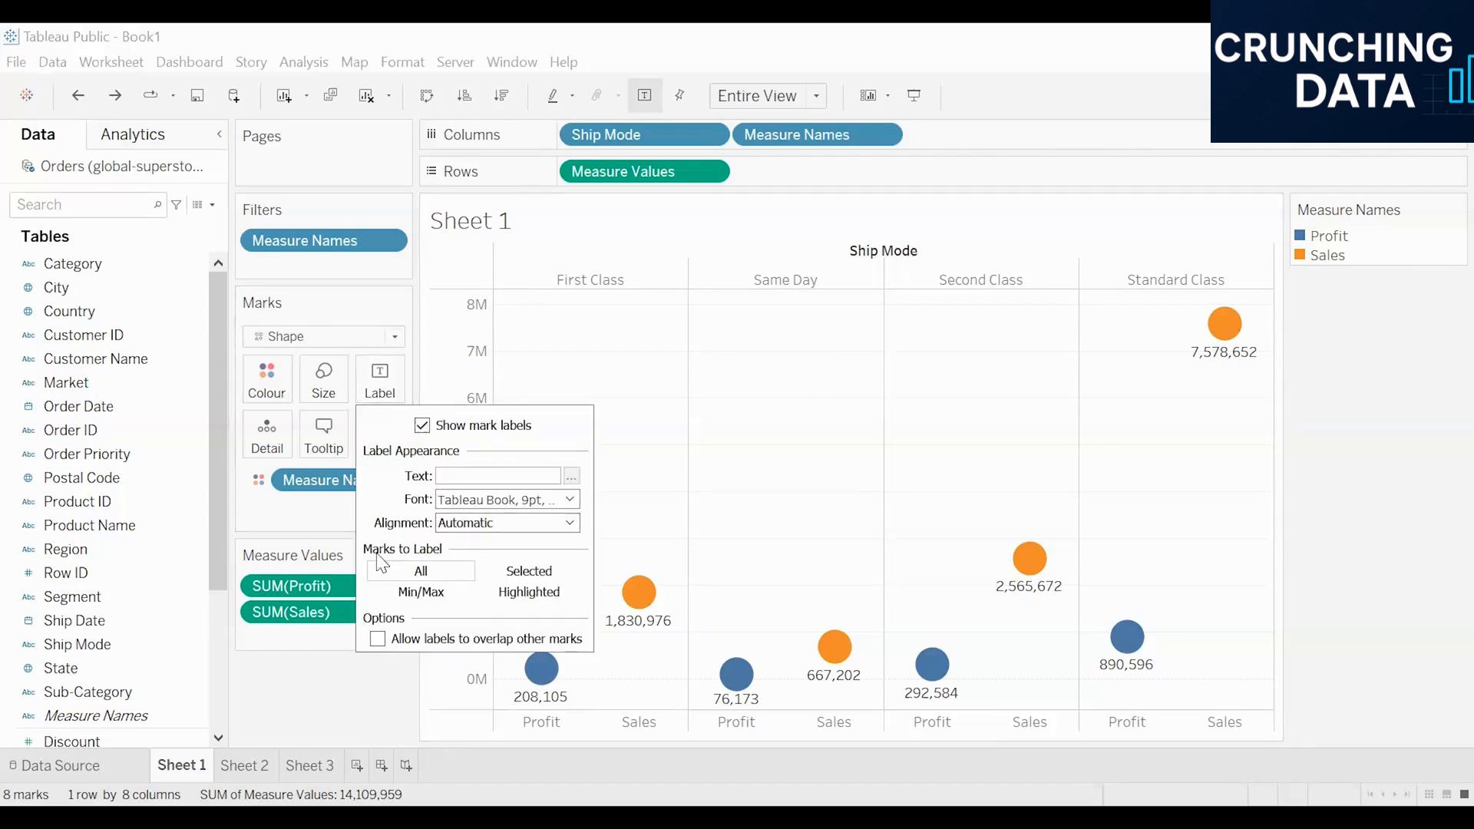
click(430, 595)
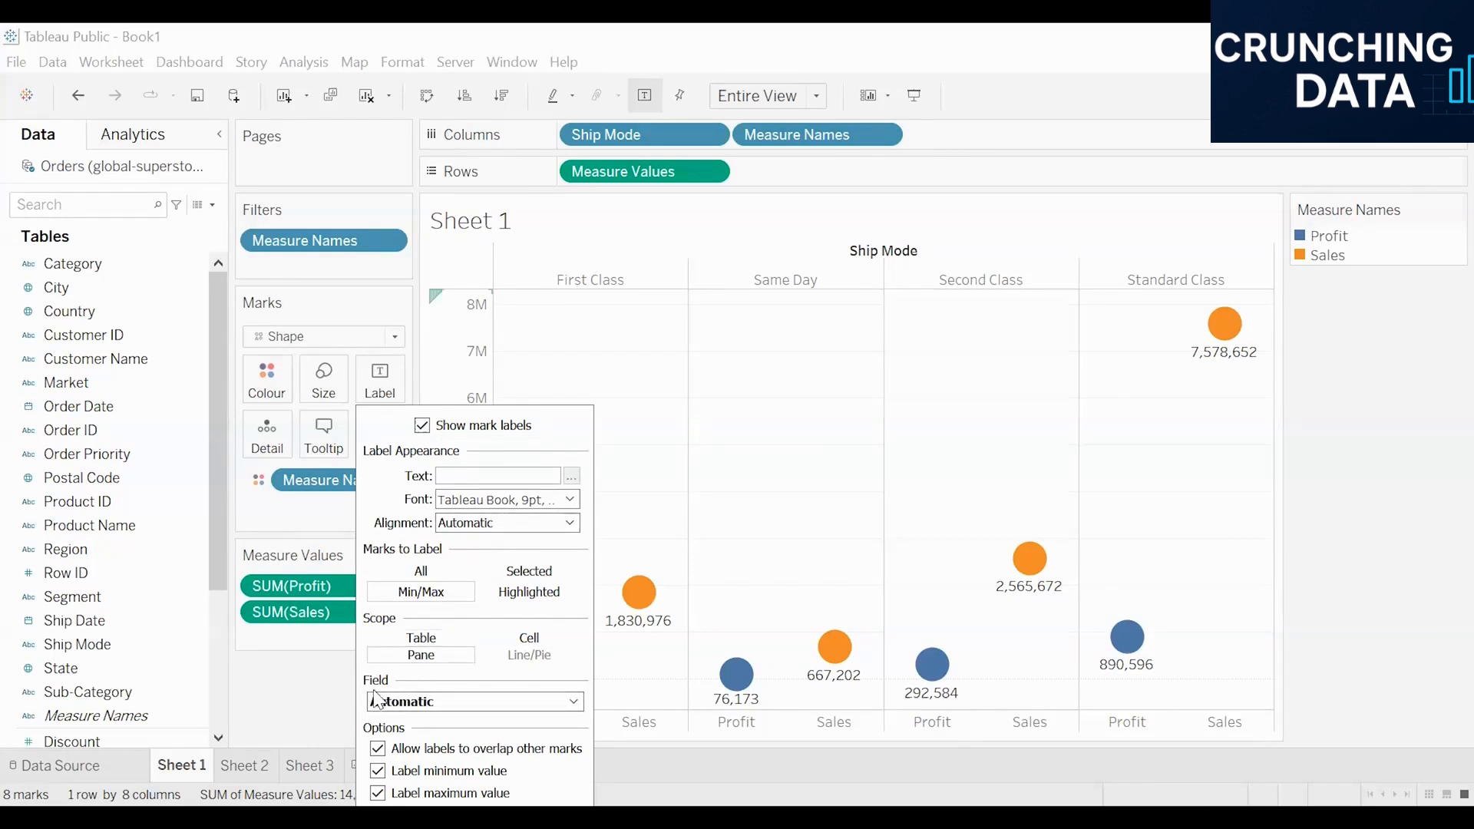
click(400, 704)
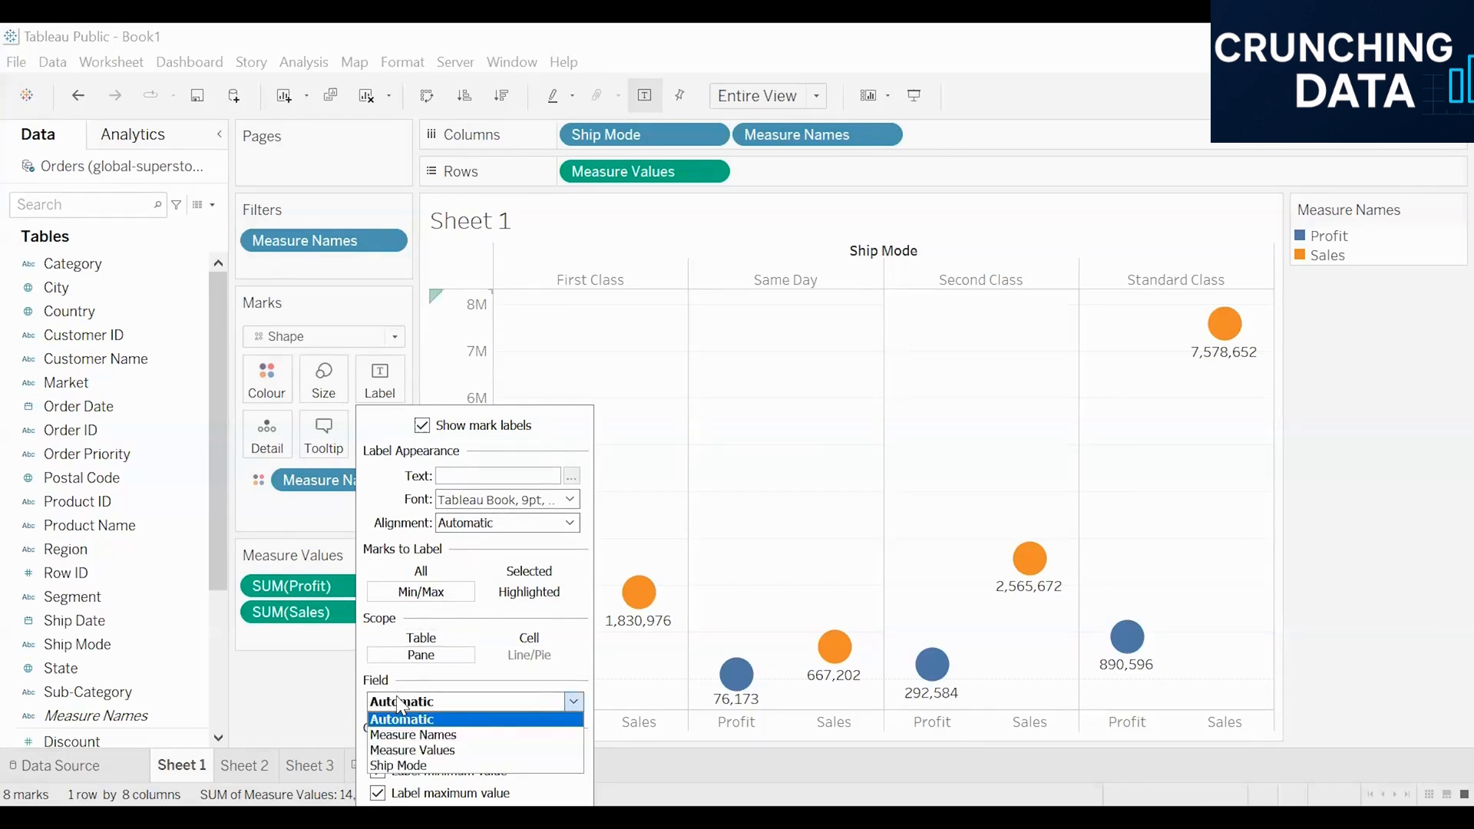
click(402, 735)
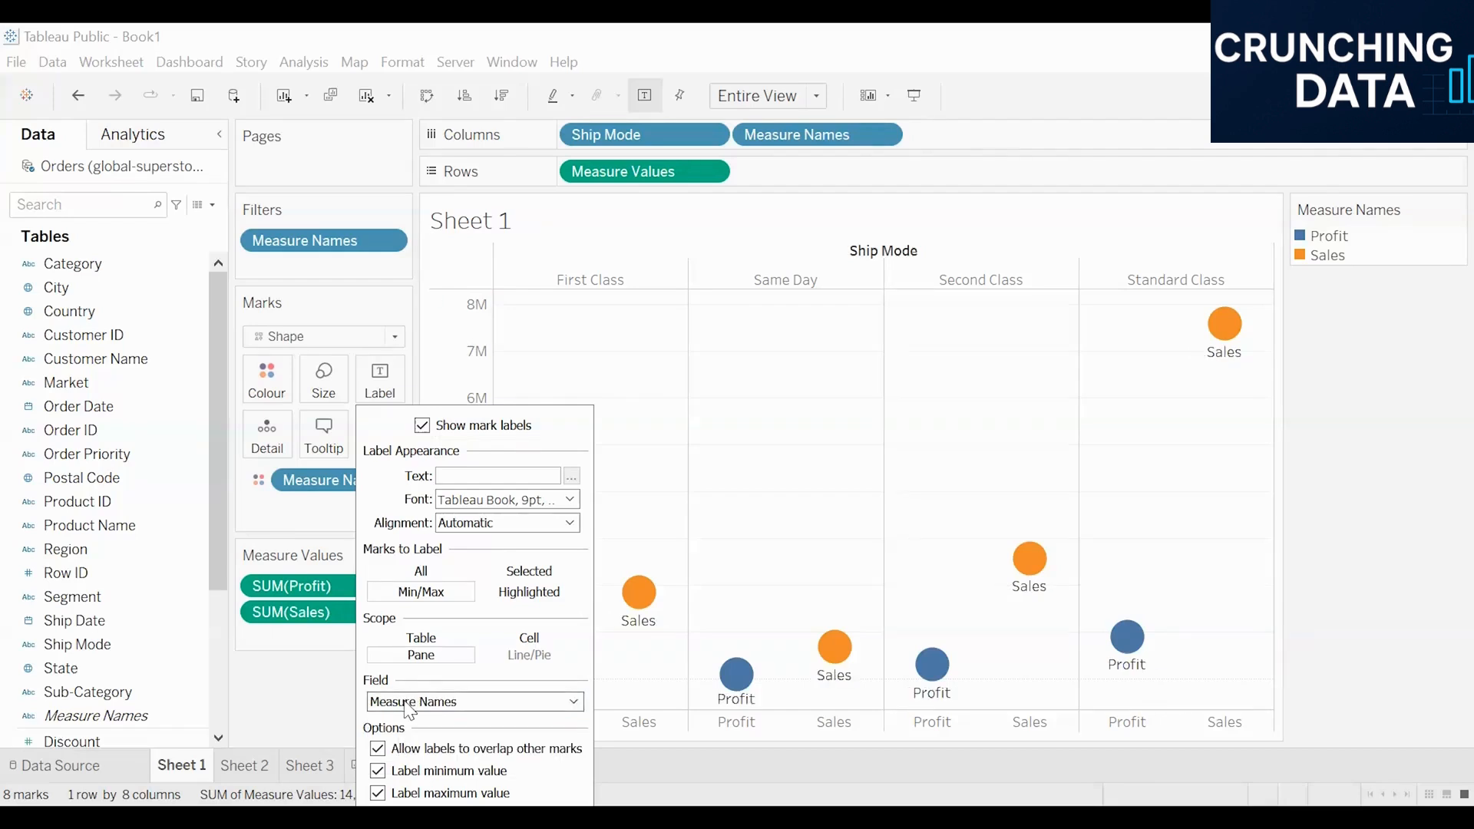
click(409, 705)
click(413, 751)
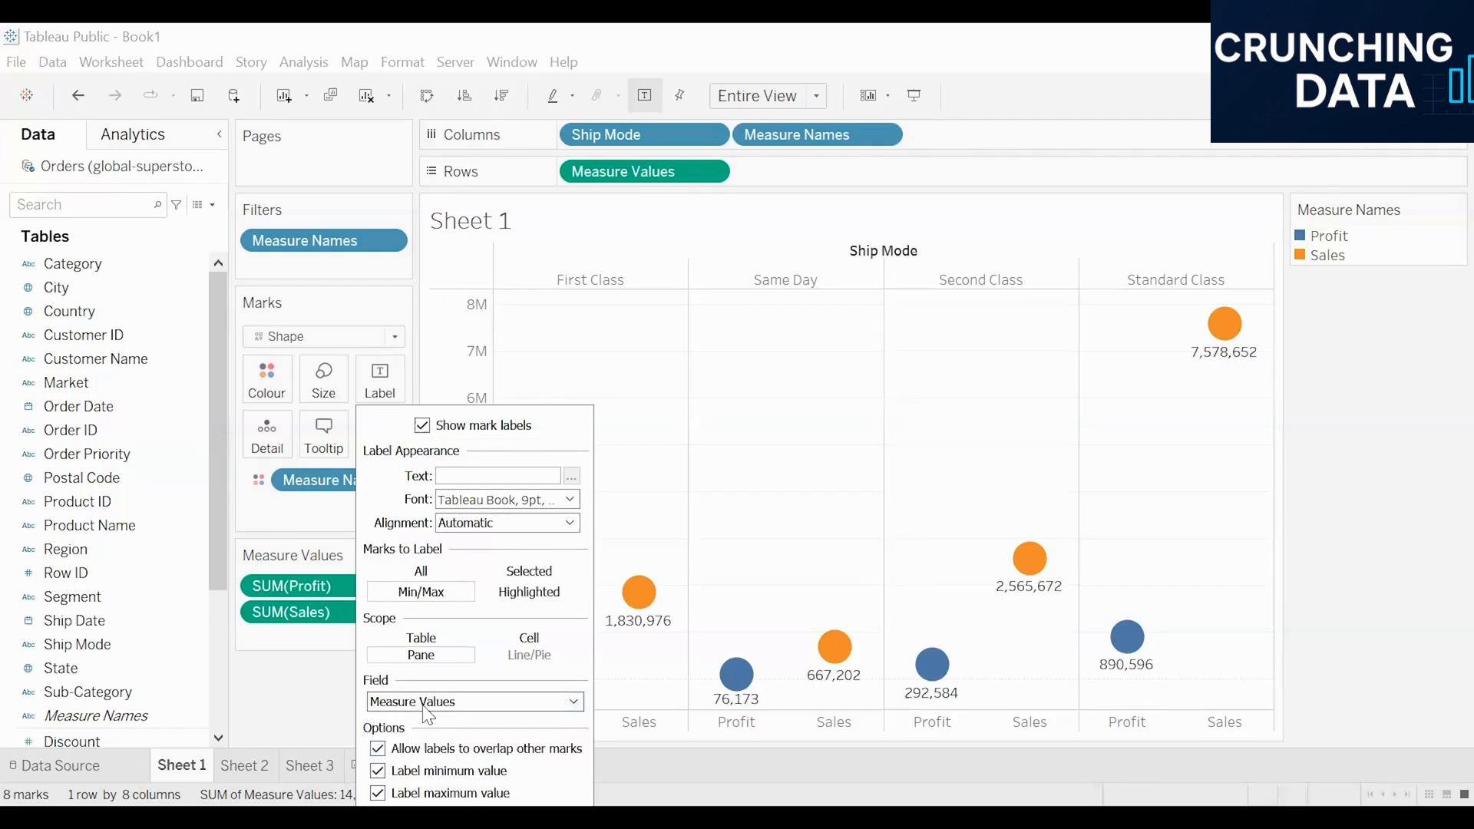
Try Ship Mode and Measure Names as the field for the Min/Max labels, and return it to Measure Values.
click(424, 703)
click(419, 766)
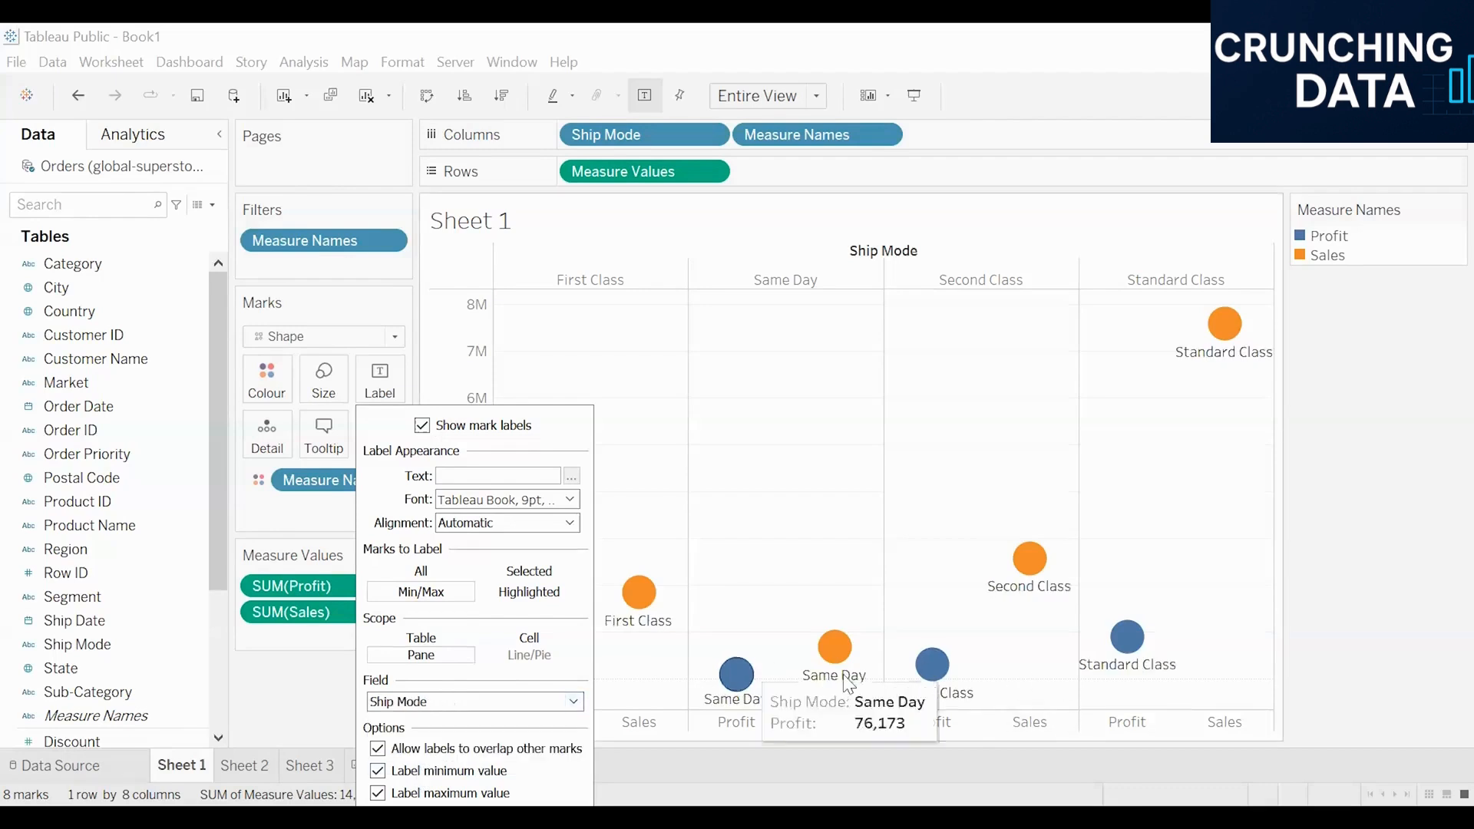
click(408, 706)
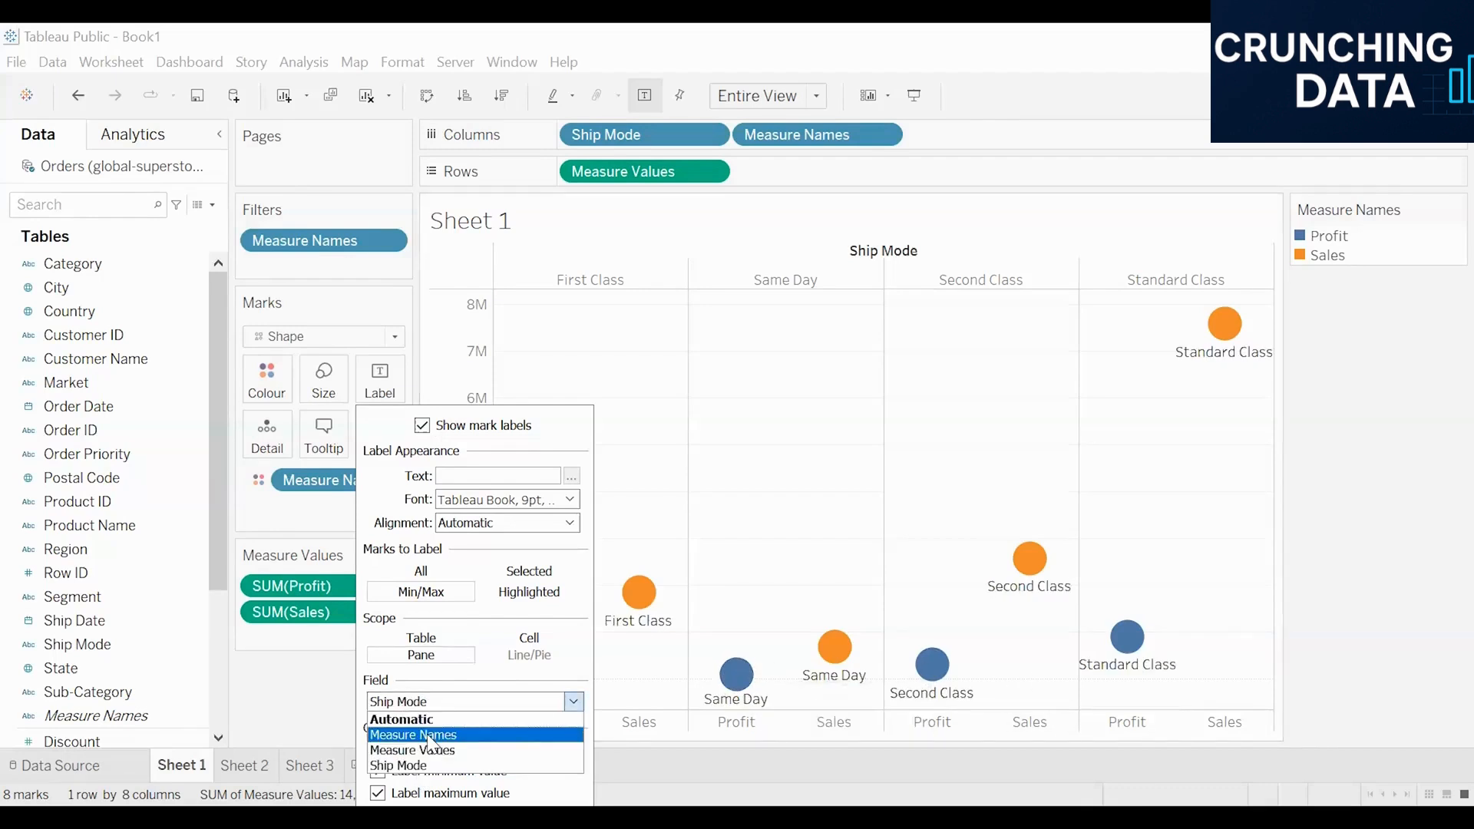
click(431, 735)
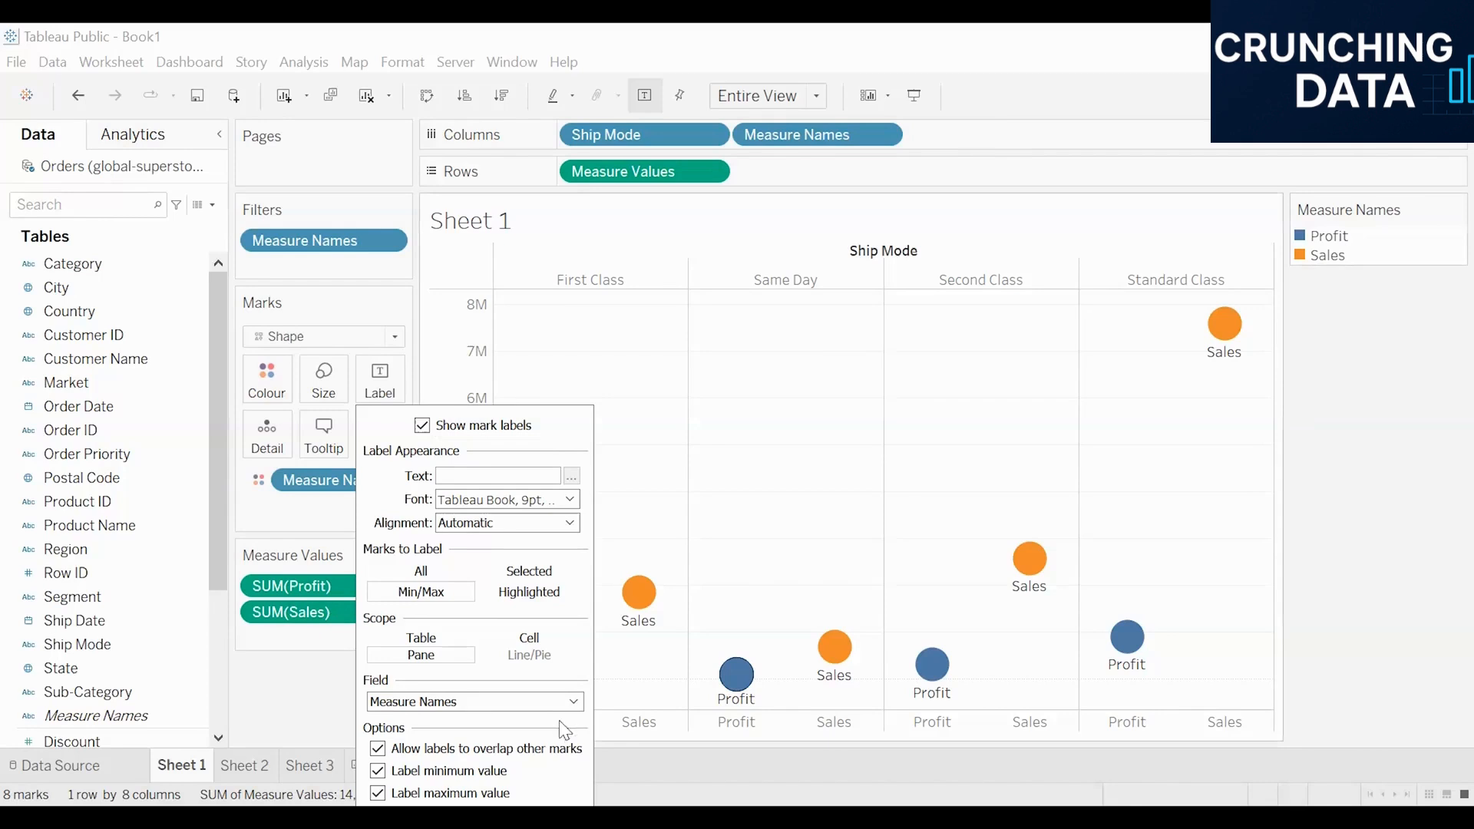
click(545, 702)
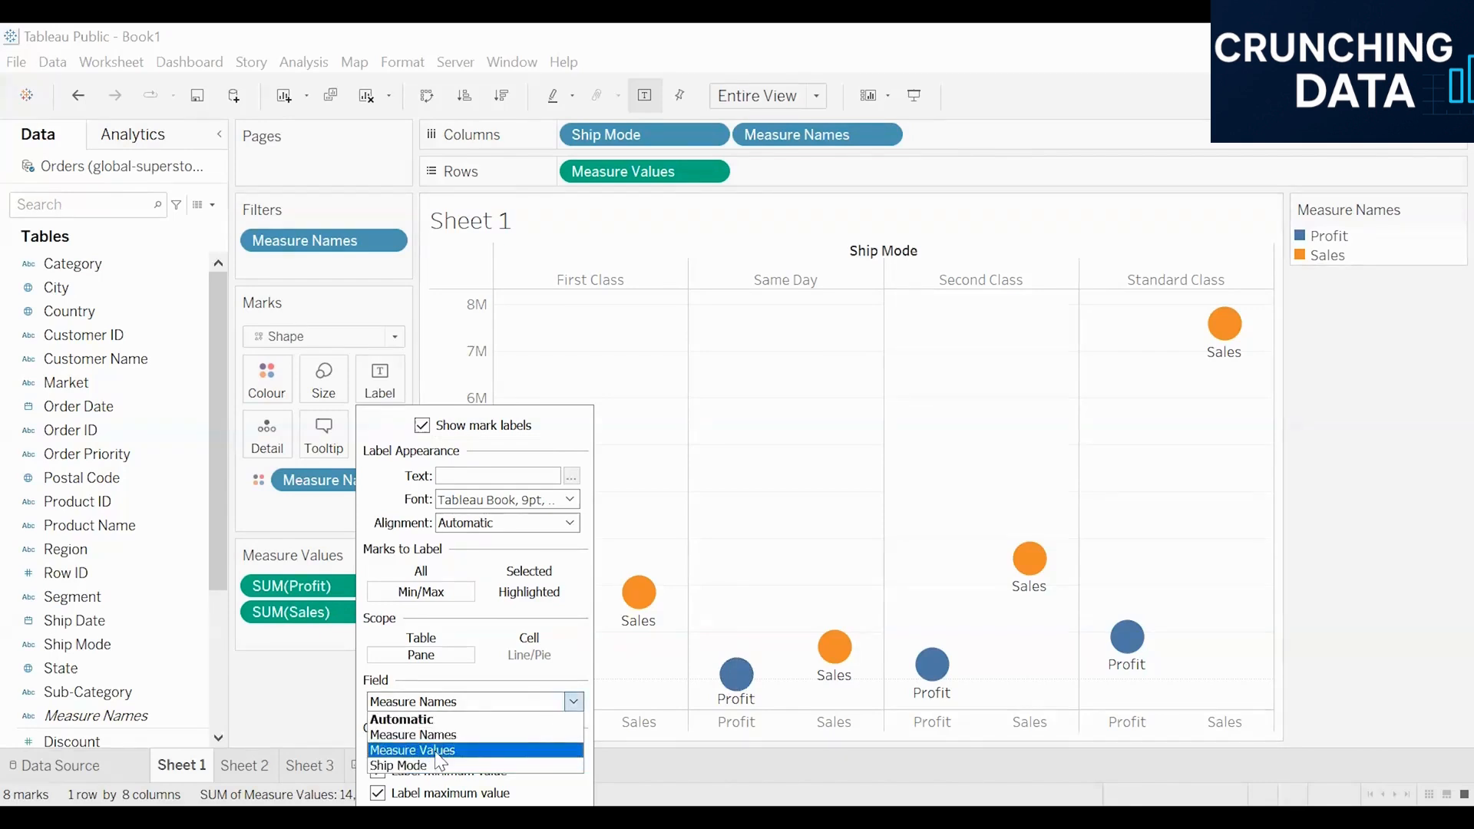
click(435, 752)
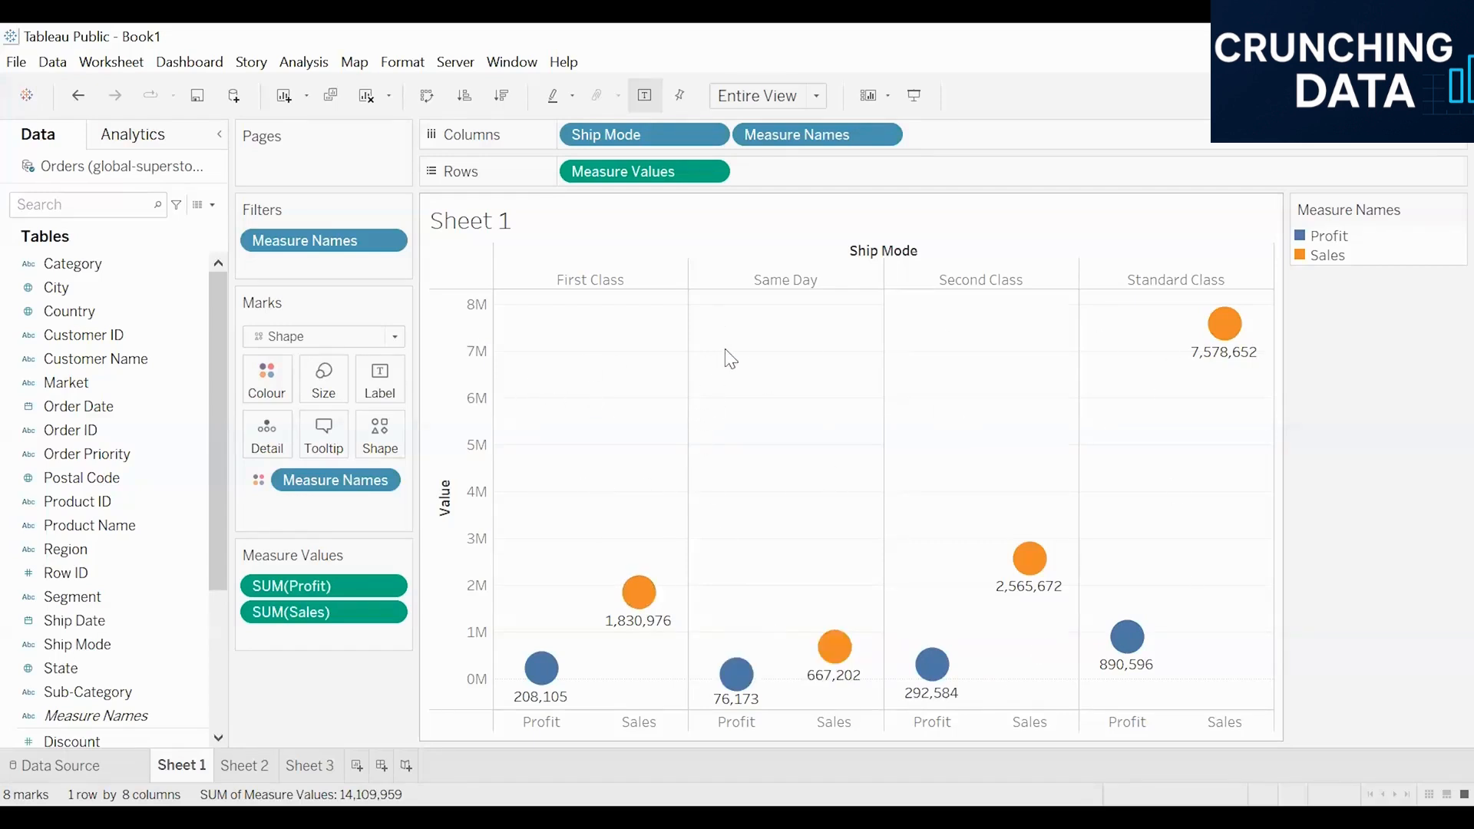
Open the chart's formatting and set the default worksheet shading to black.
right_click(741, 330)
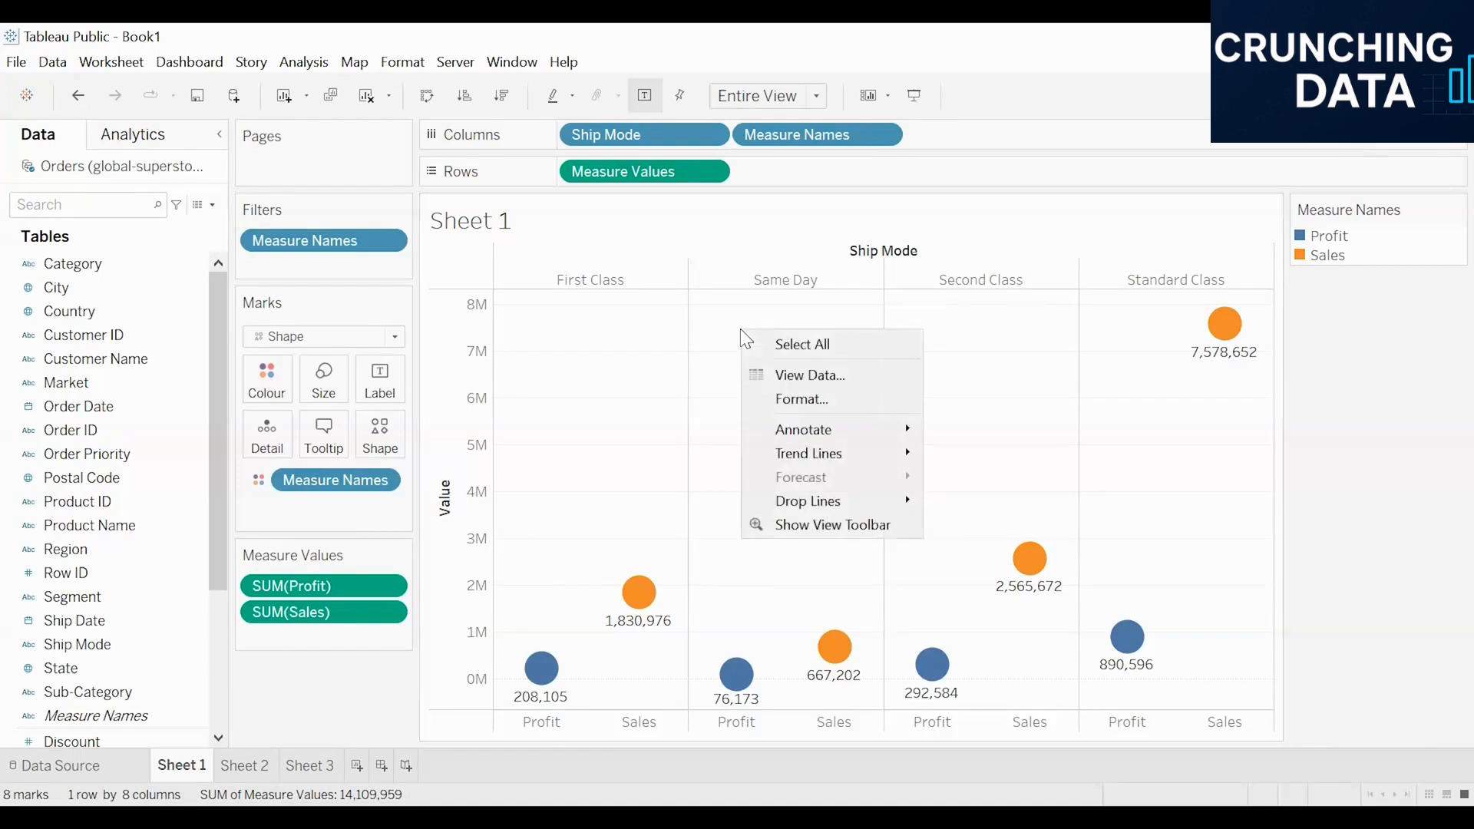
click(850, 399)
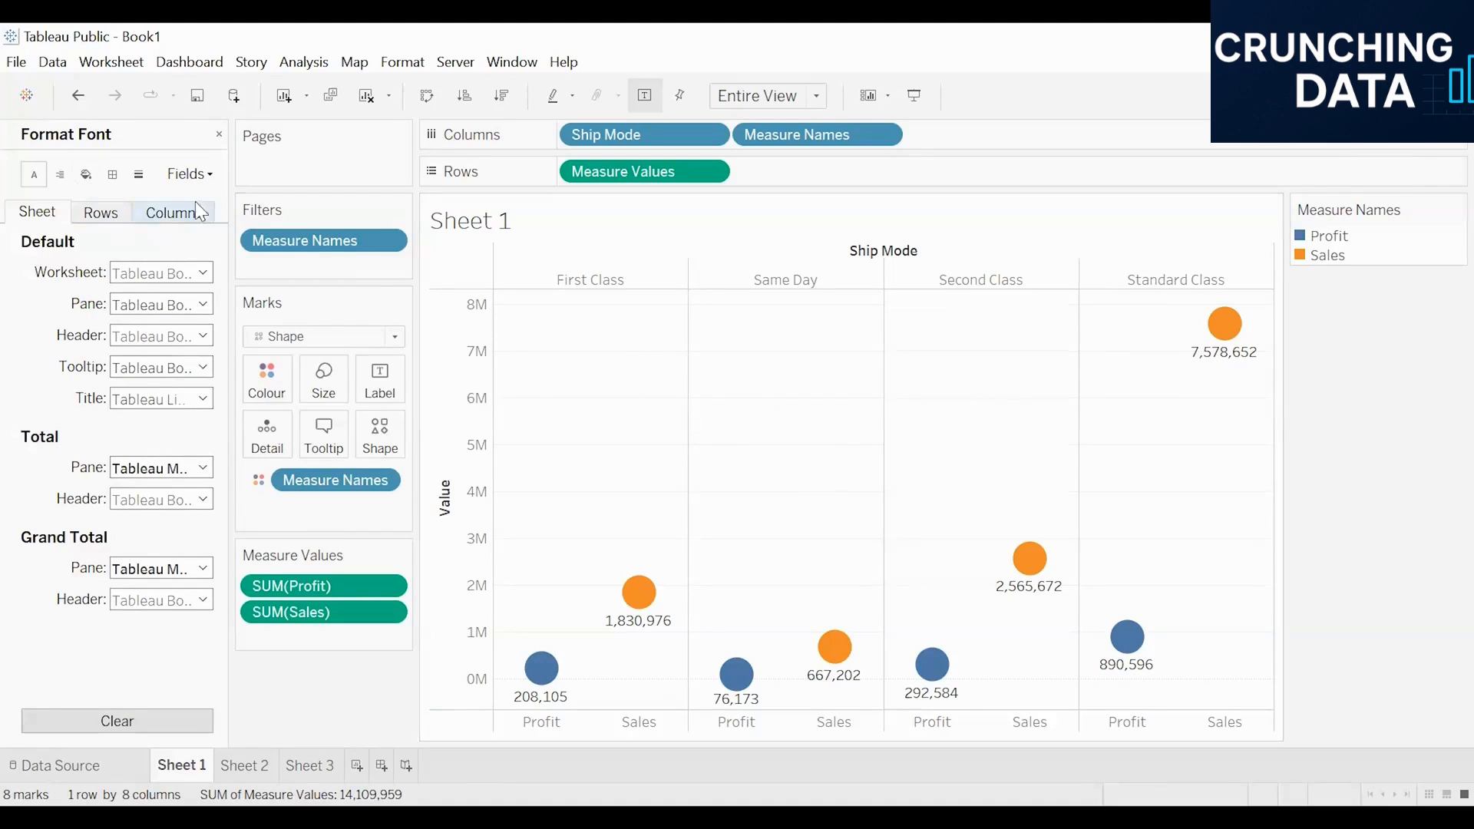
click(87, 176)
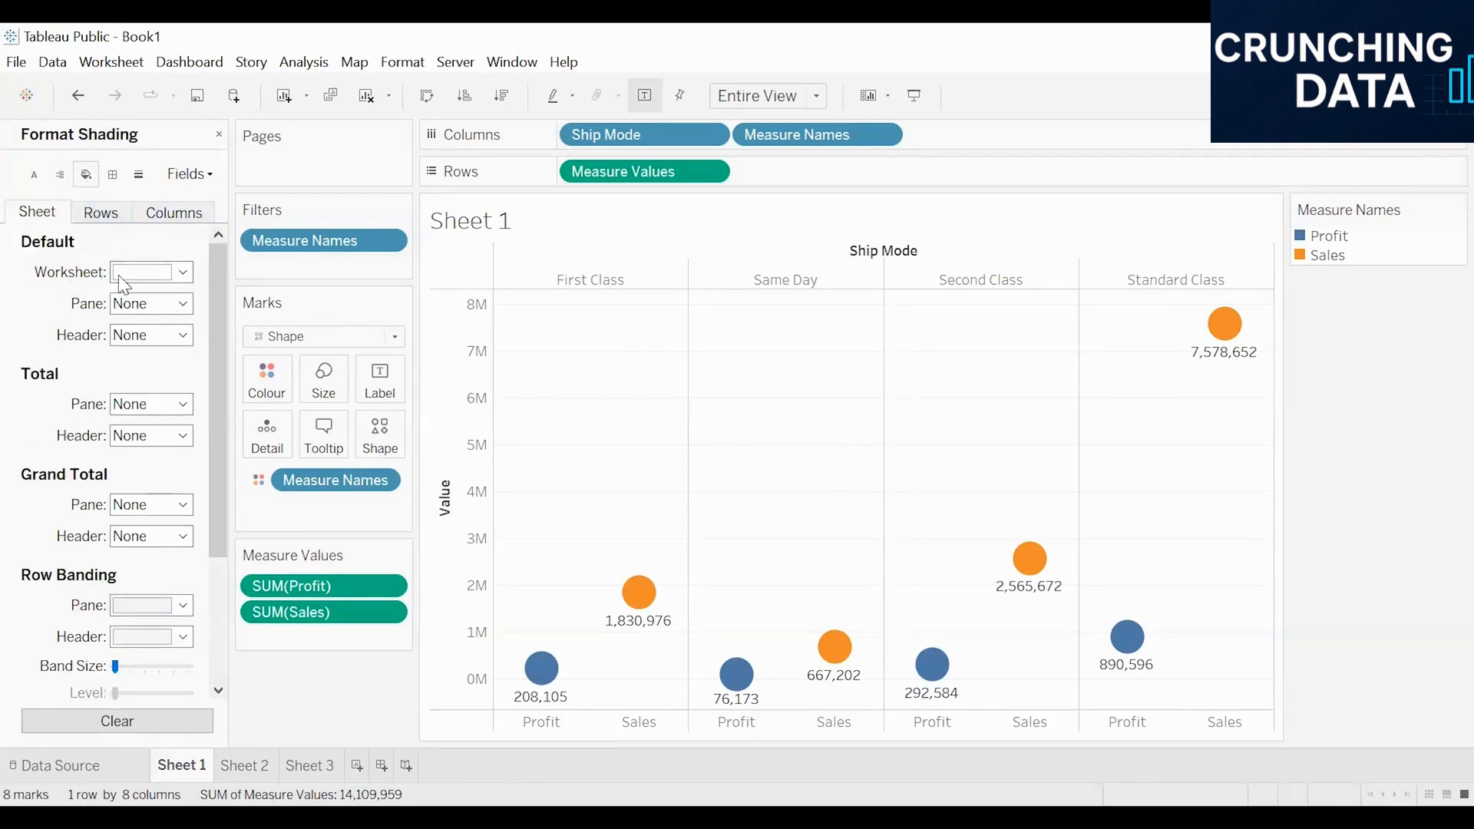
click(143, 274)
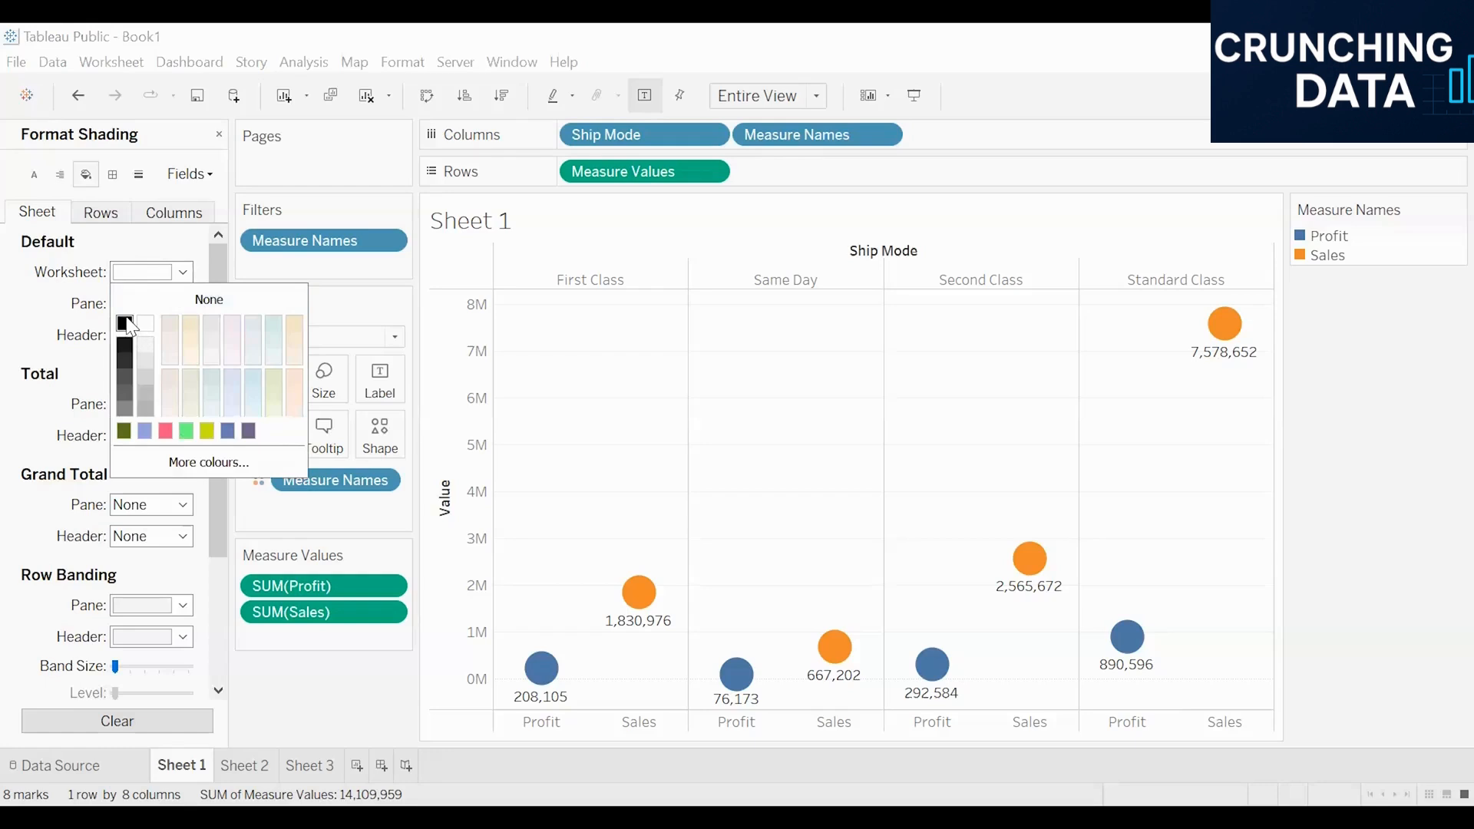
click(125, 324)
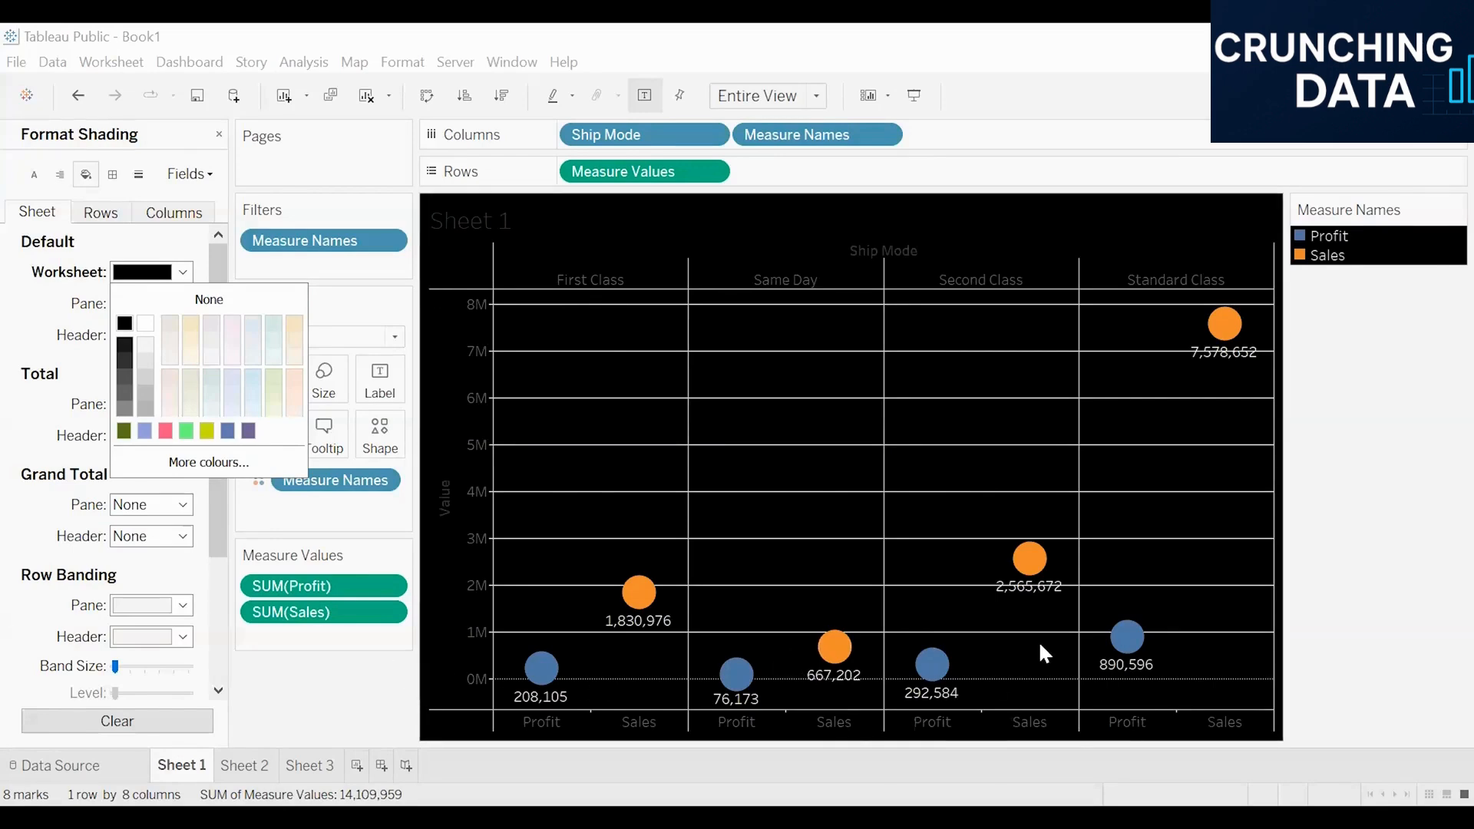
click(551, 460)
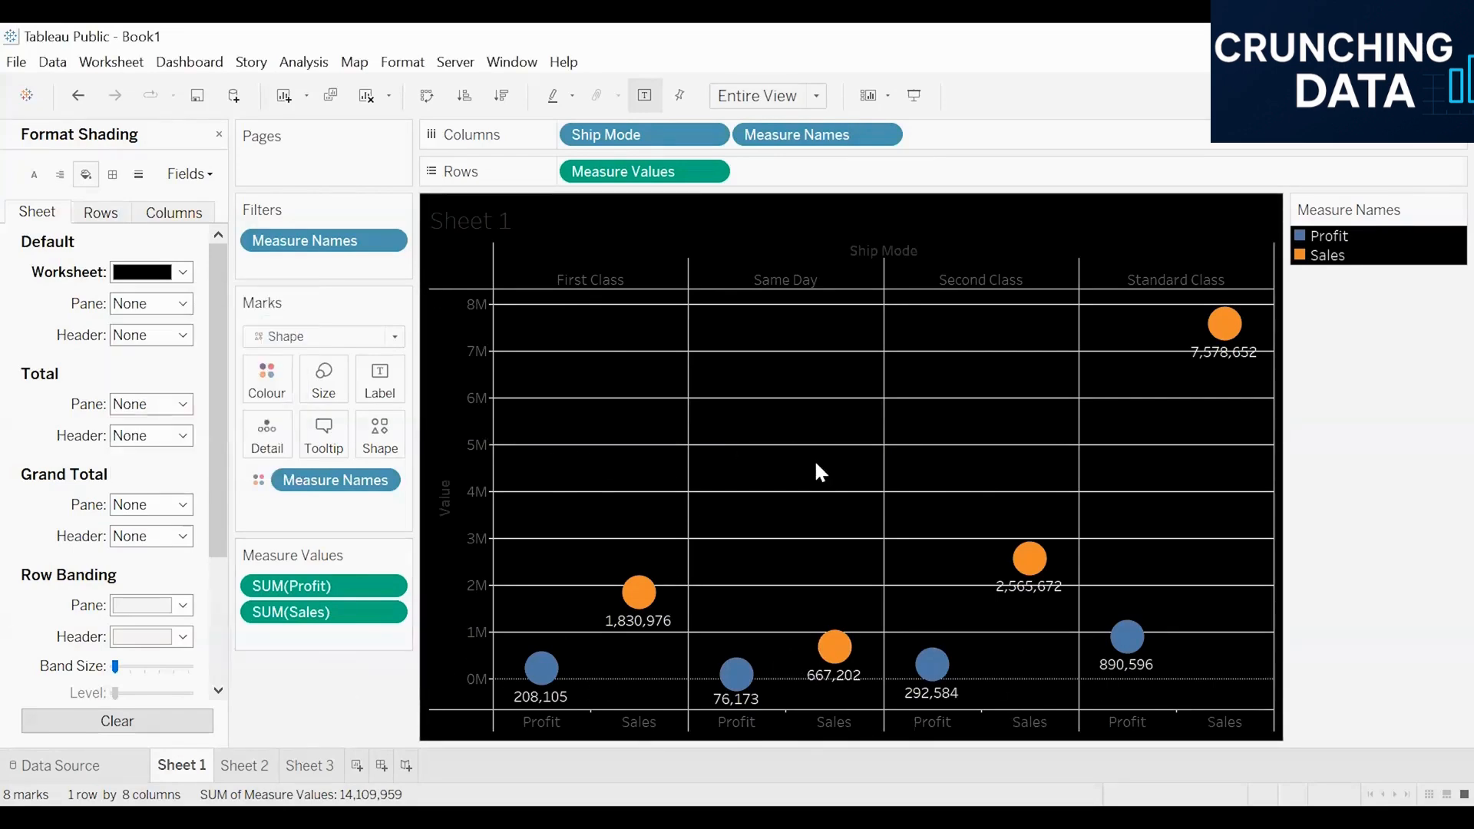
Set the sheet's zero lines and reference lines to None.
click(139, 175)
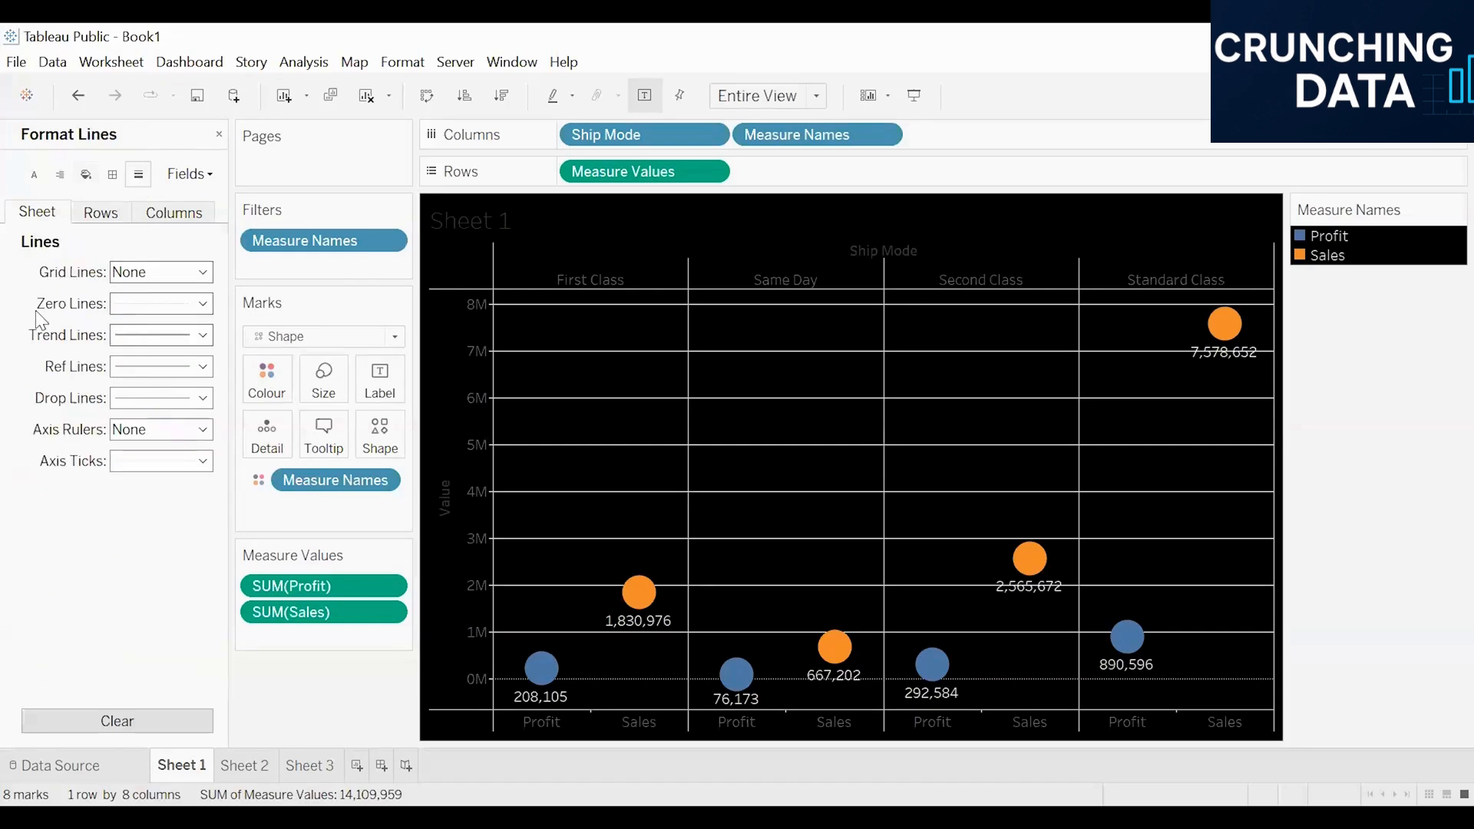
click(201, 305)
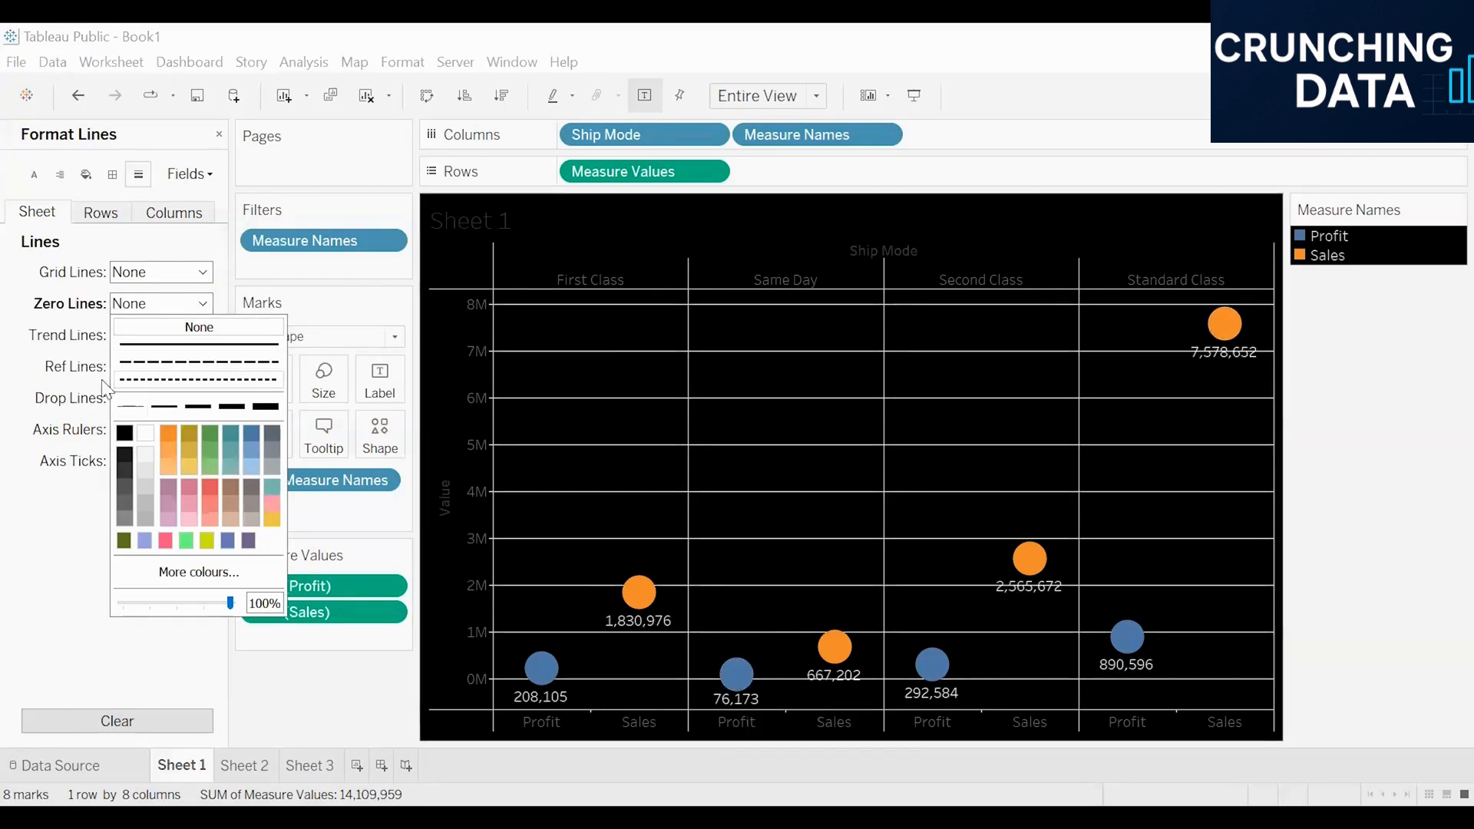
click(163, 333)
click(162, 335)
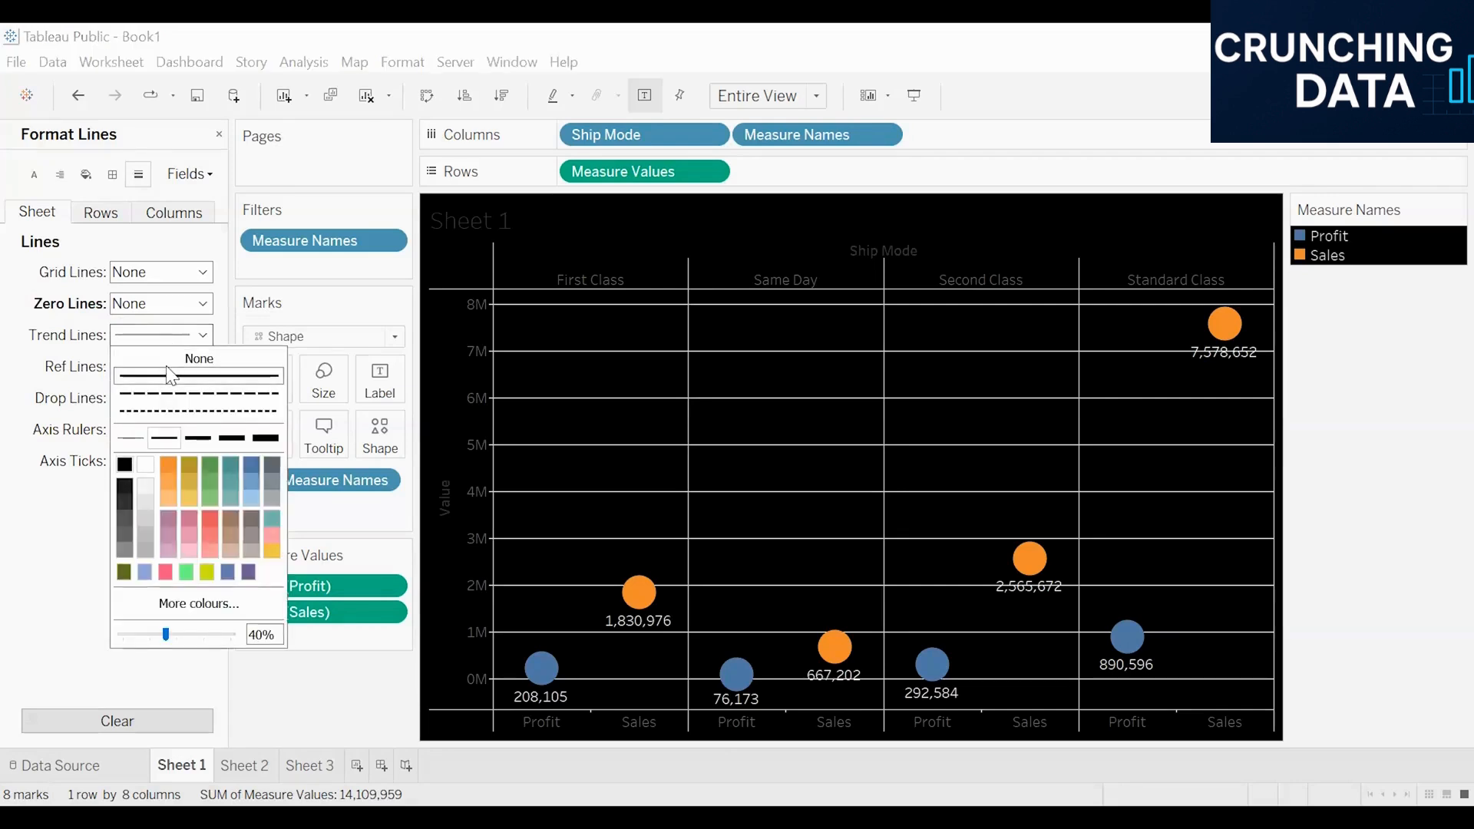
click(150, 380)
click(157, 367)
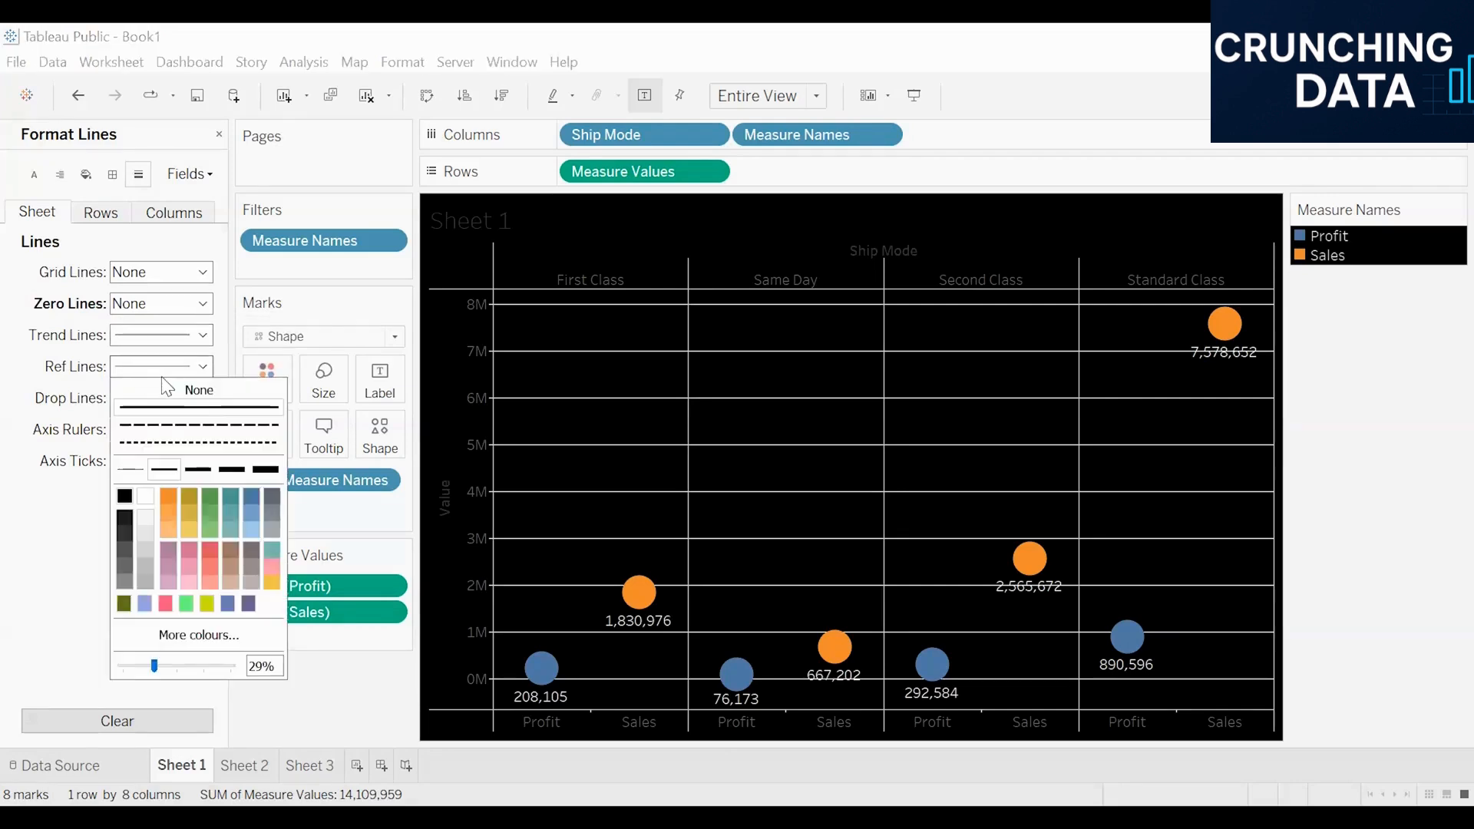
click(173, 393)
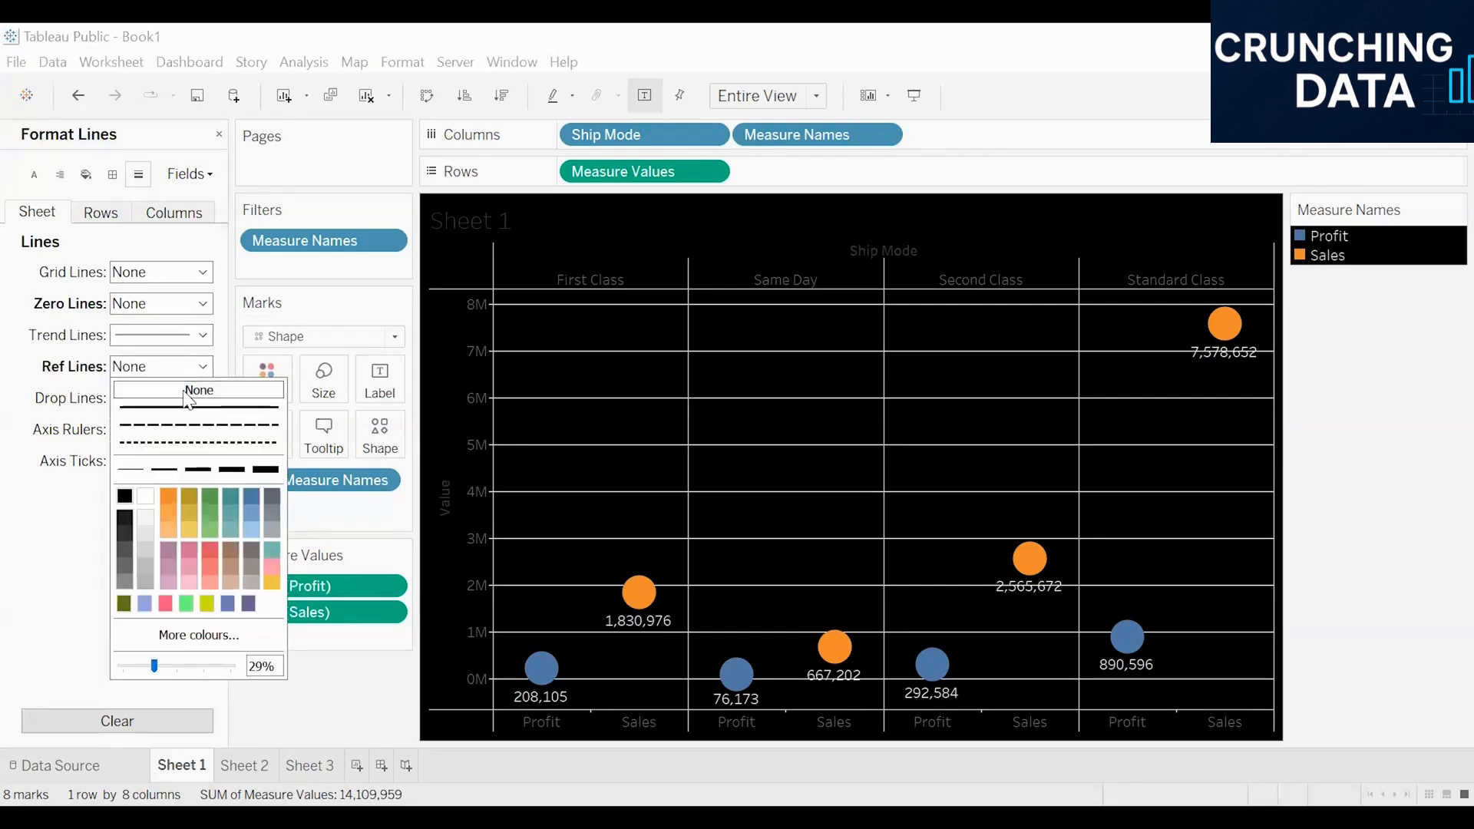
Set the sheet's trend lines, drop lines and axis ticks to None.
click(178, 342)
click(177, 336)
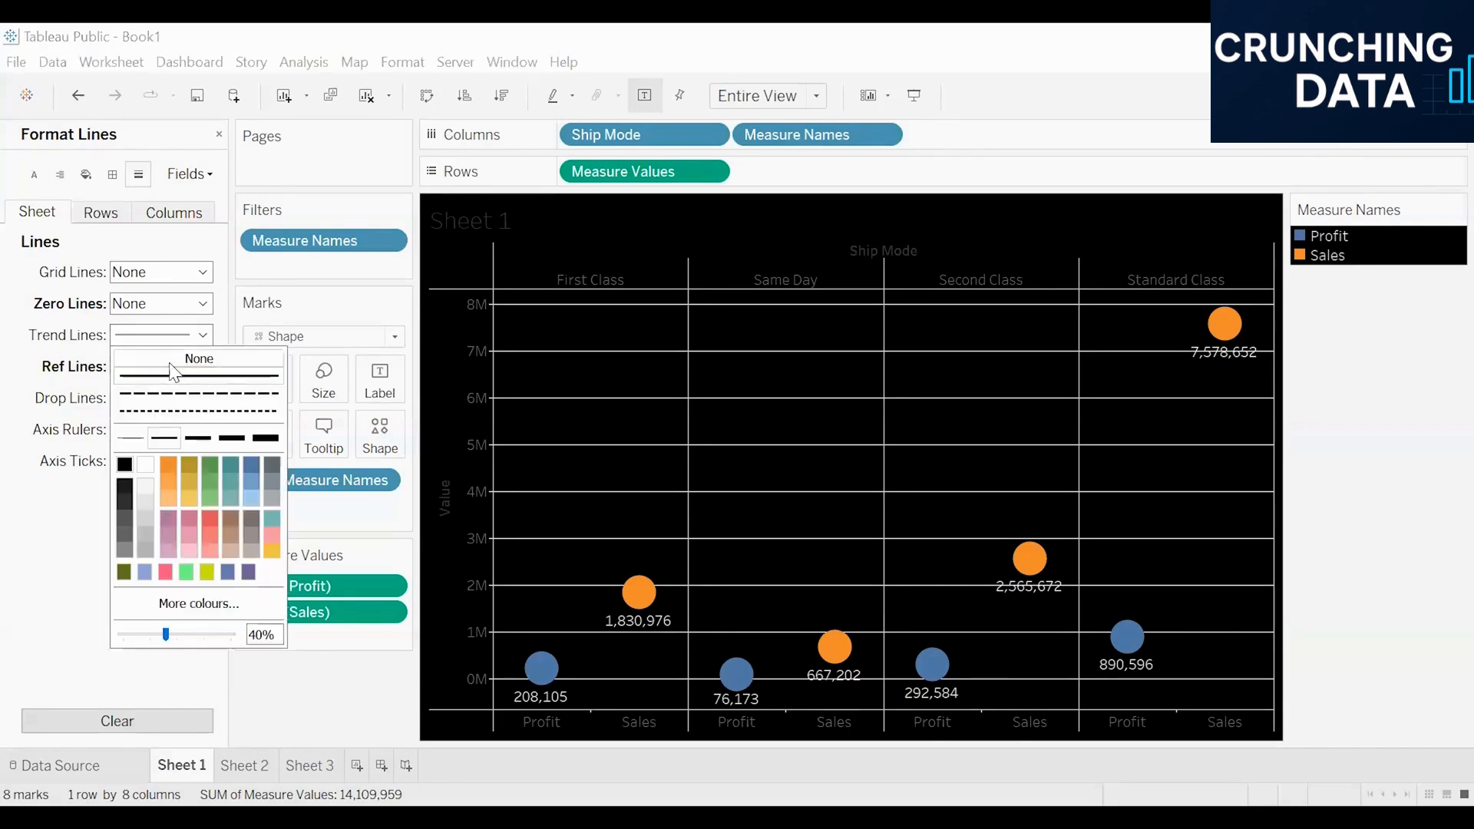
click(199, 358)
click(143, 396)
click(143, 396)
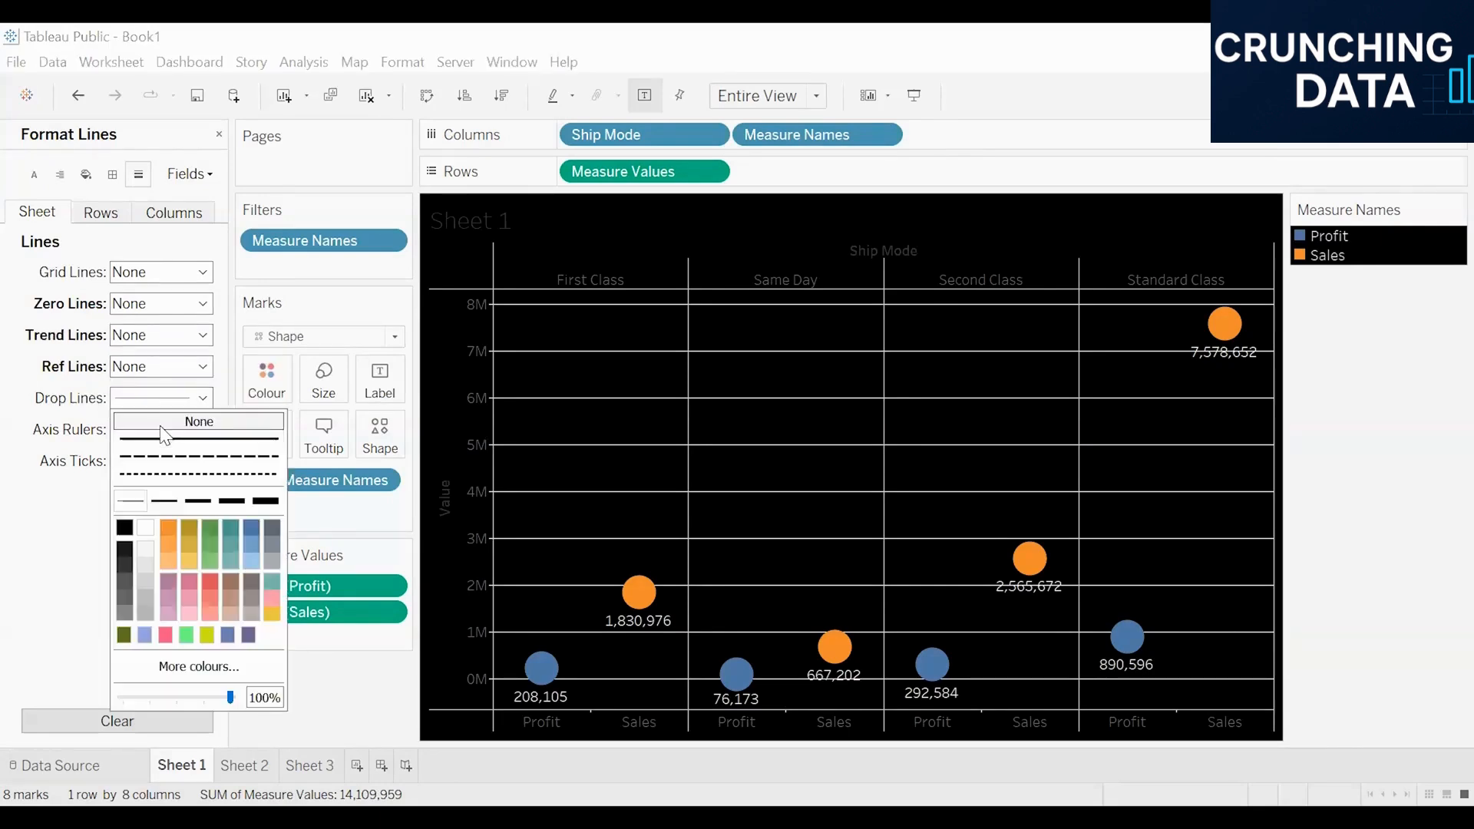
click(129, 344)
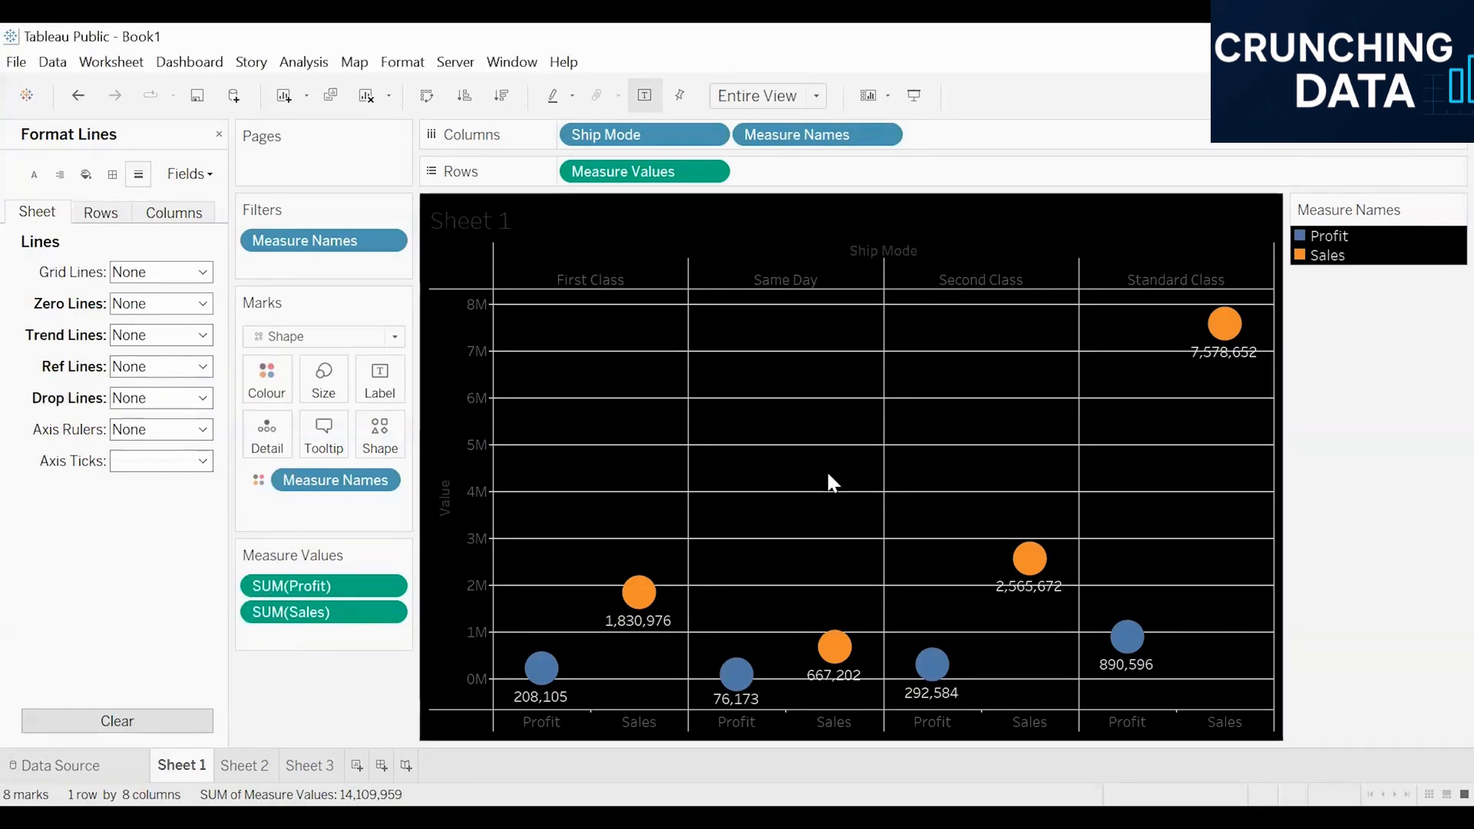
click(157, 460)
click(142, 489)
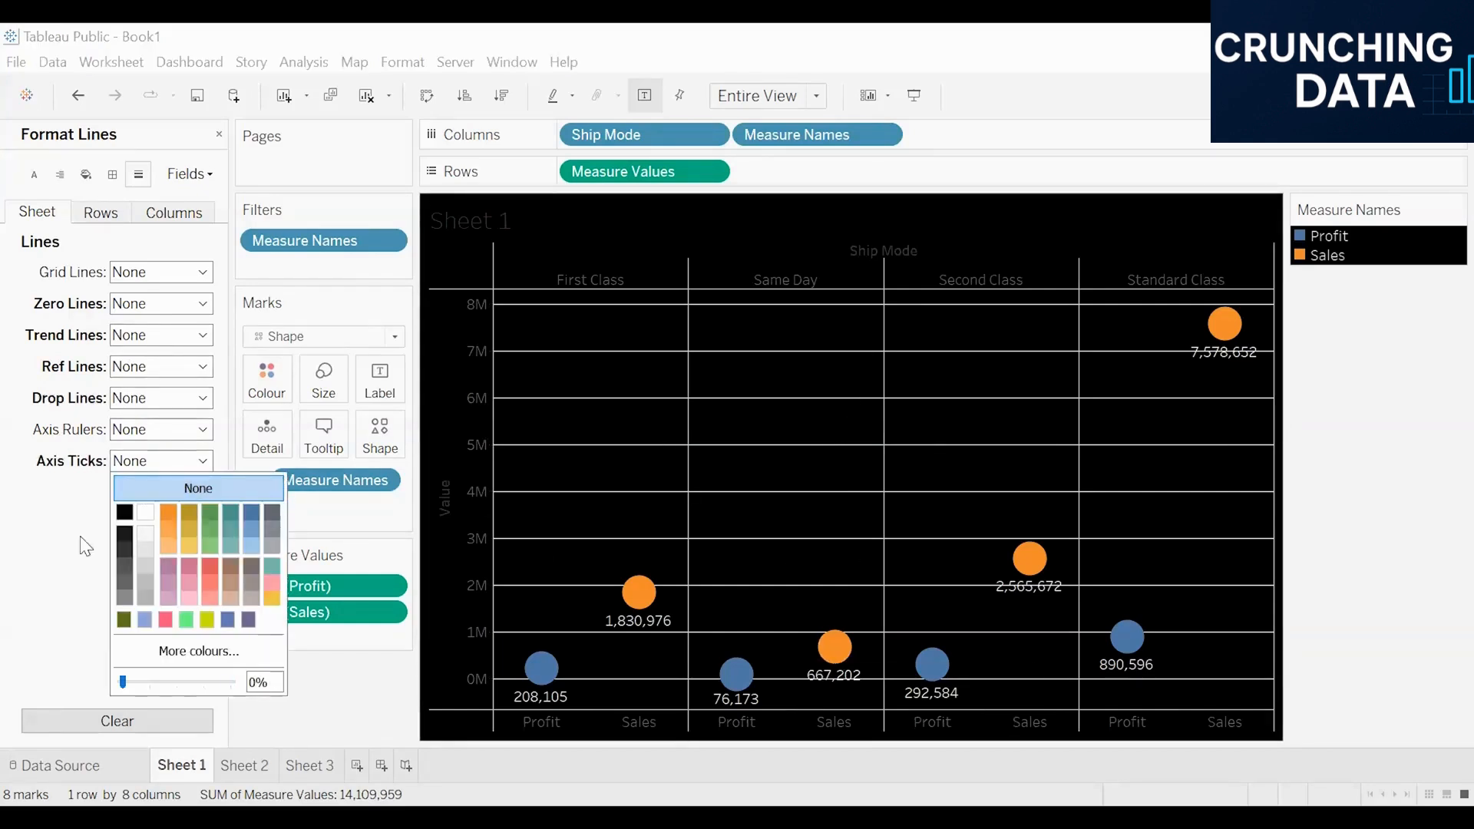
Check the line settings for columns and rows, and set the row grid lines to None.
click(166, 213)
click(166, 213)
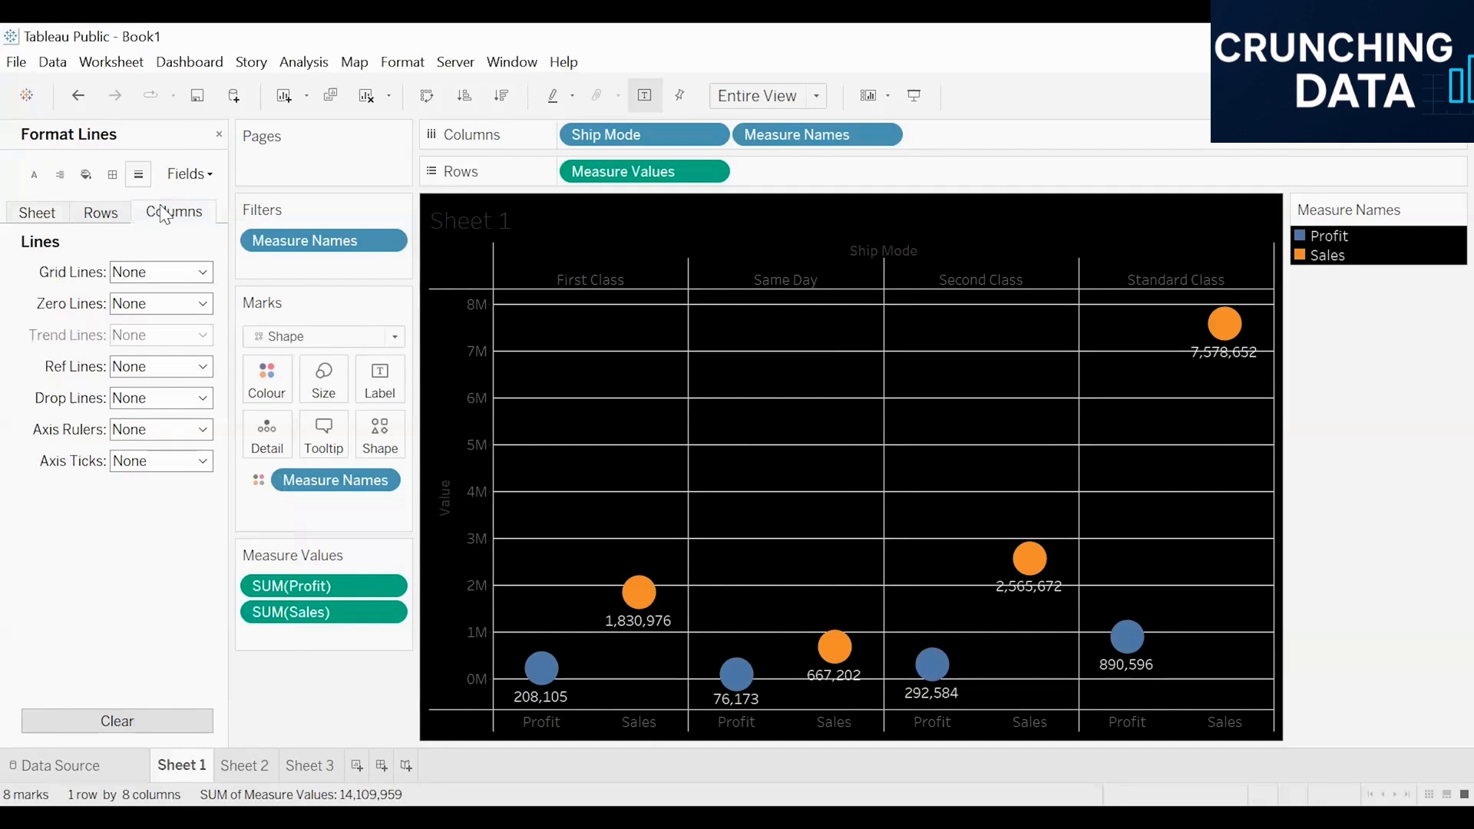
click(101, 212)
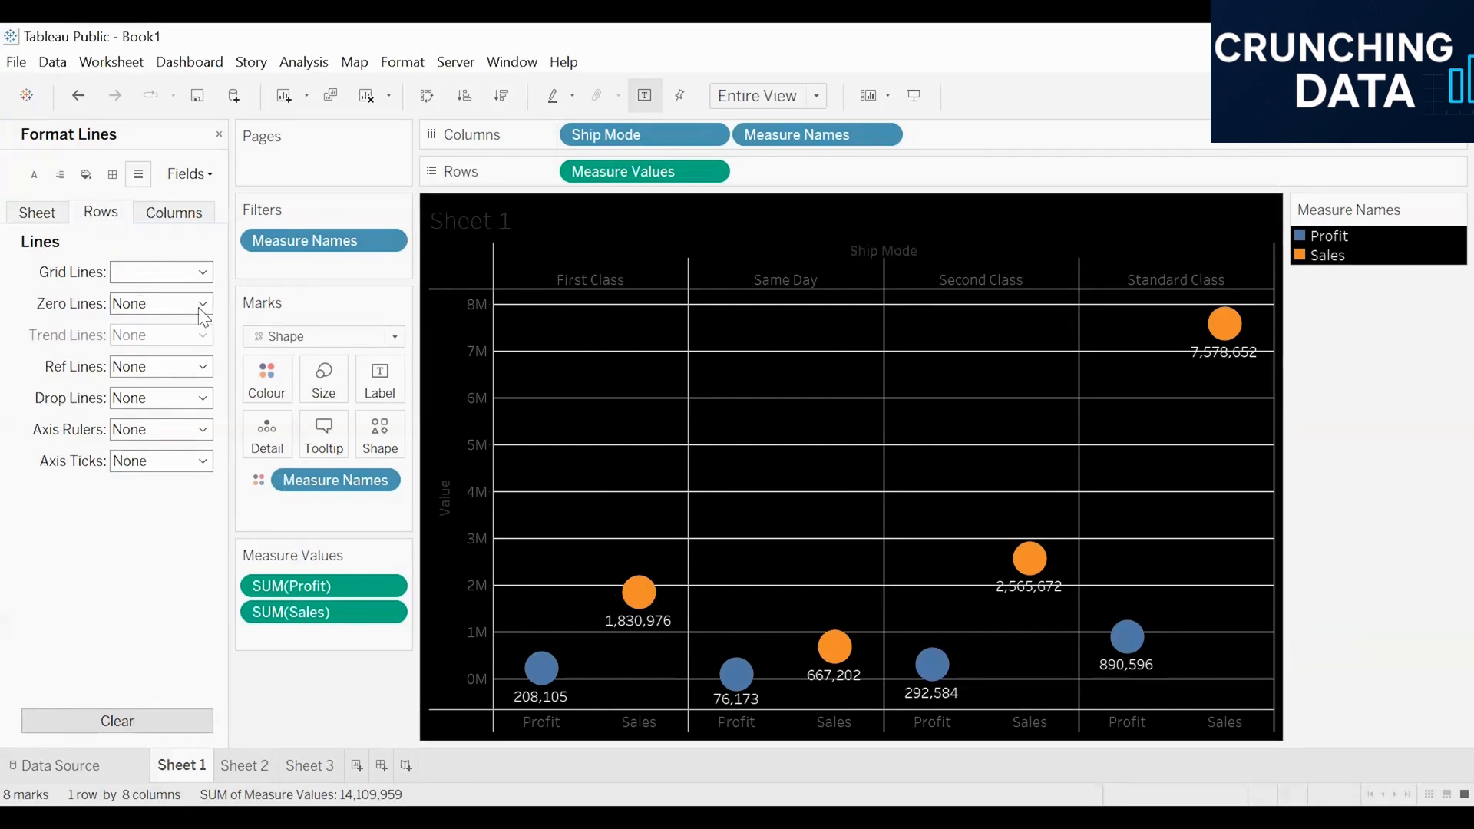
click(185, 214)
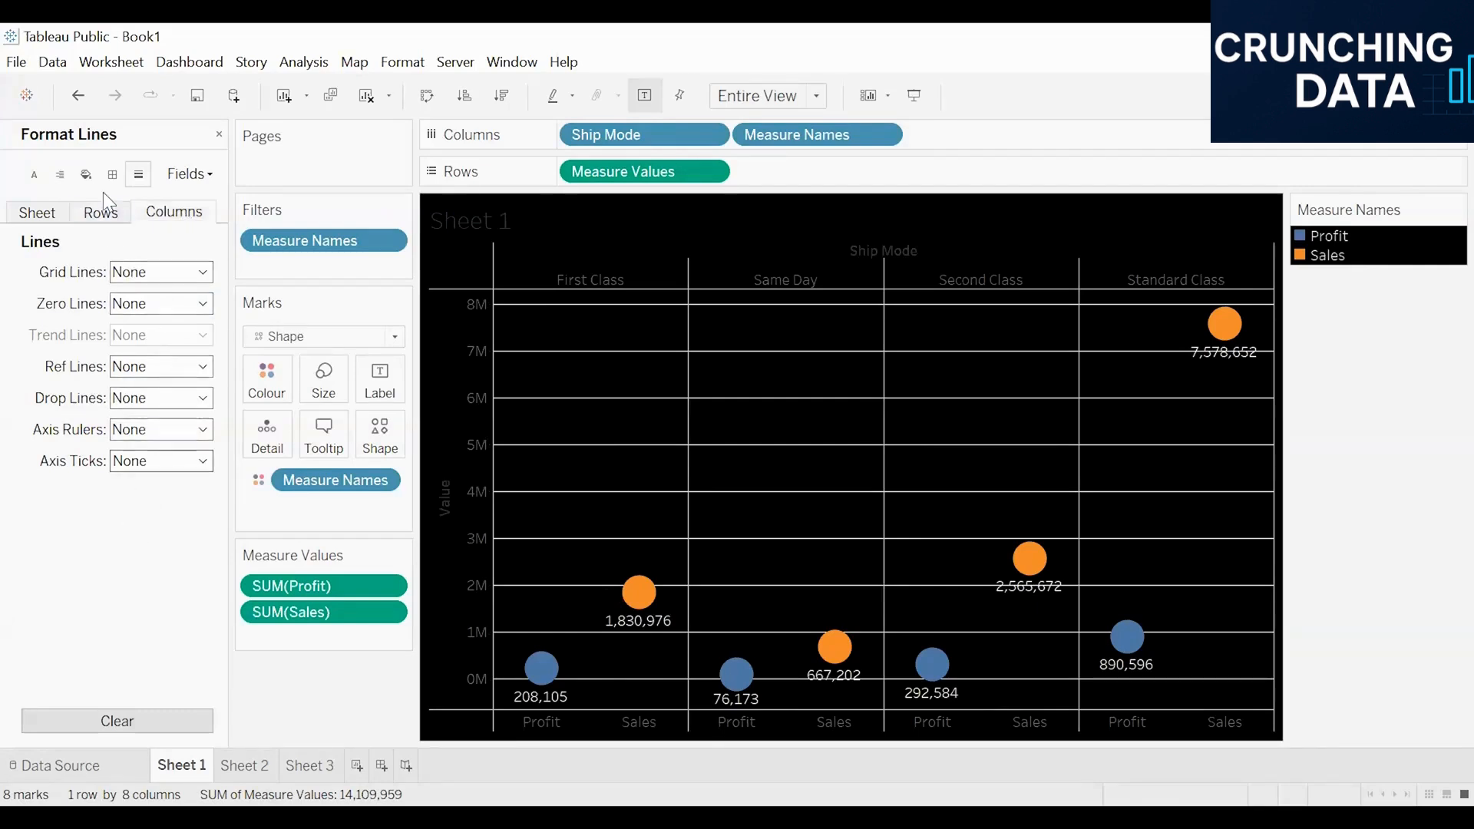
click(101, 212)
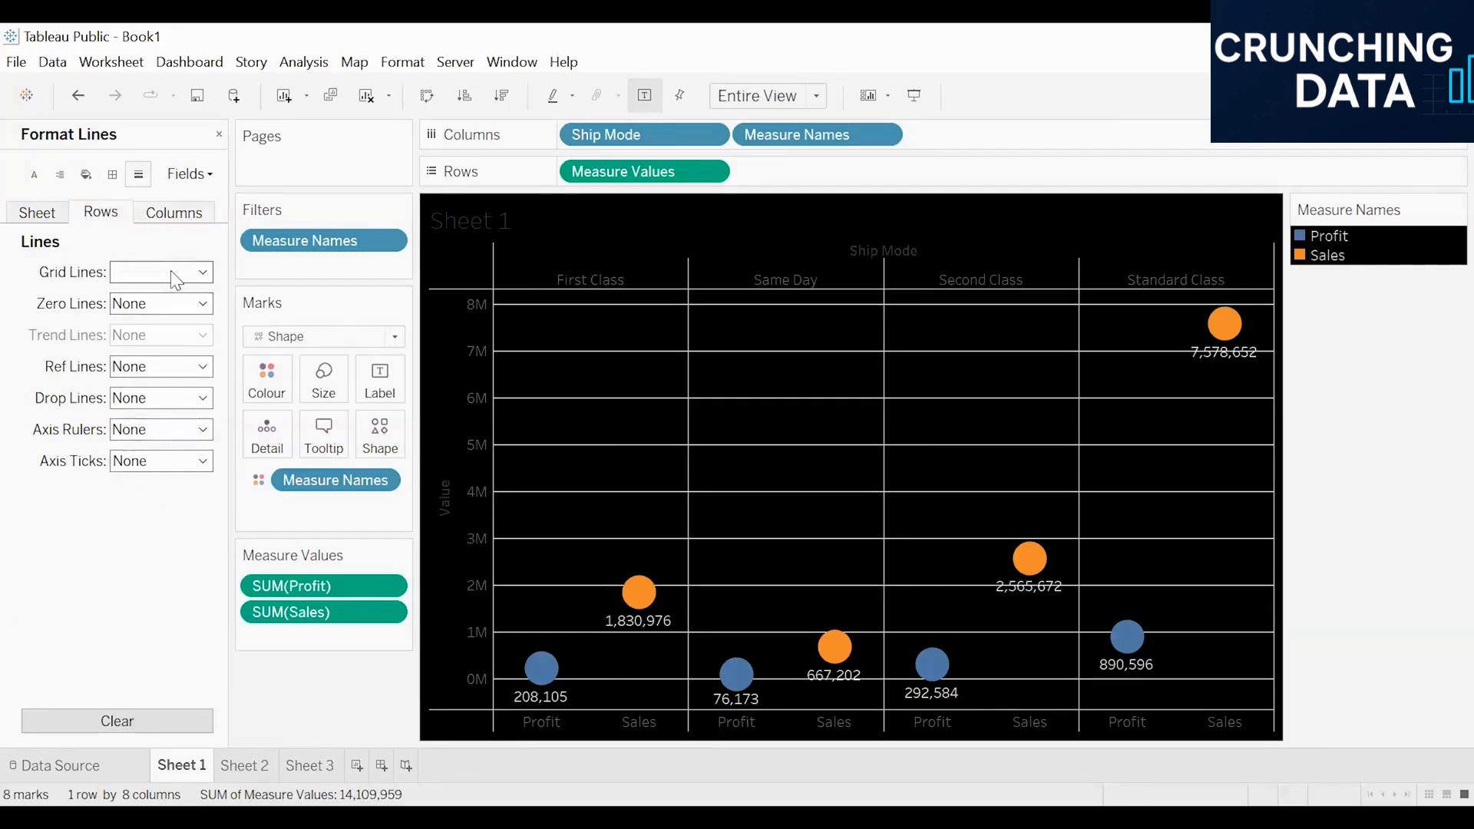
click(176, 280)
click(180, 297)
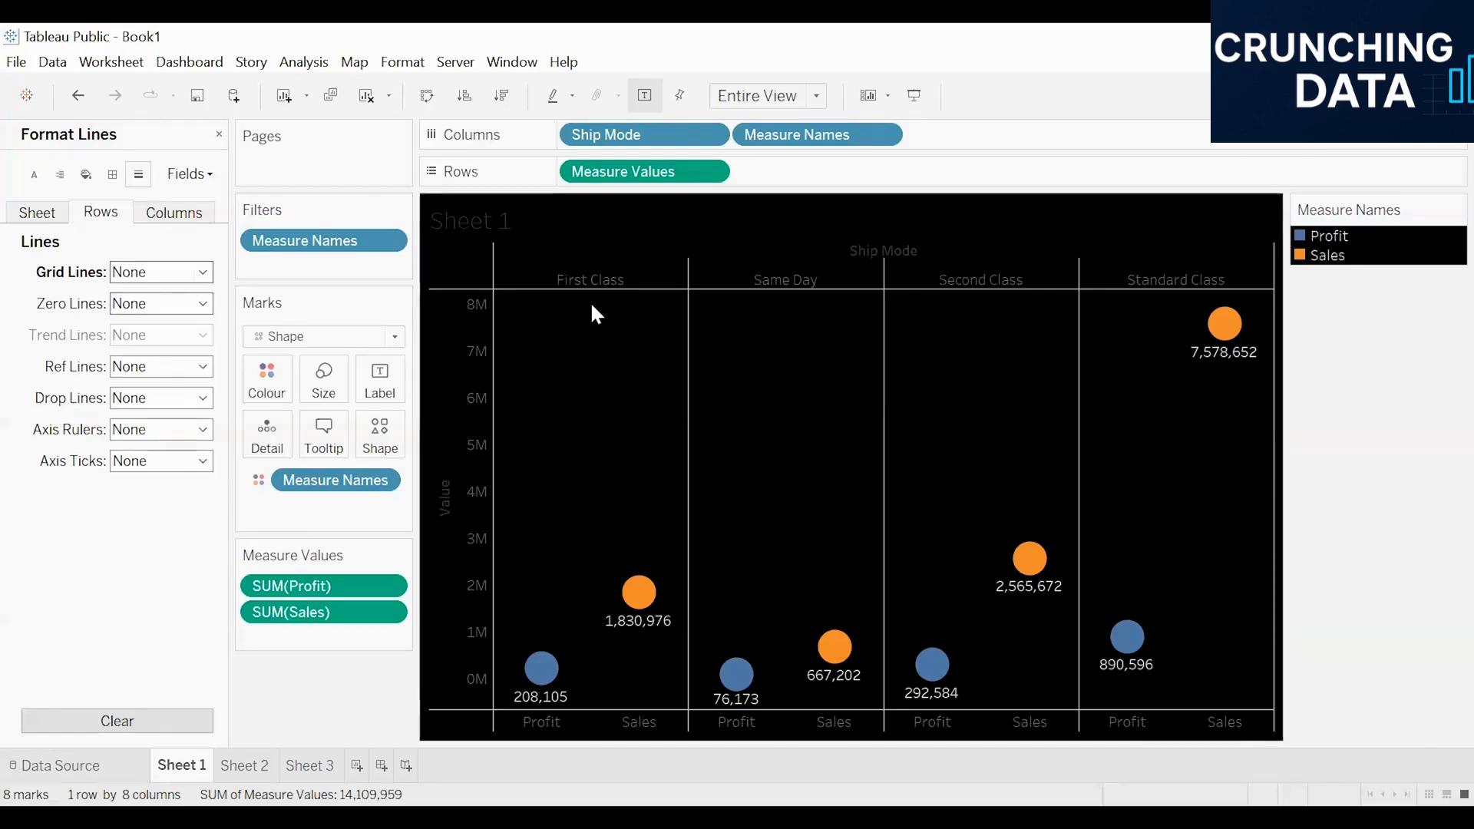
Set the default worksheet shading for the whole sheet to white.
click(34, 174)
click(86, 174)
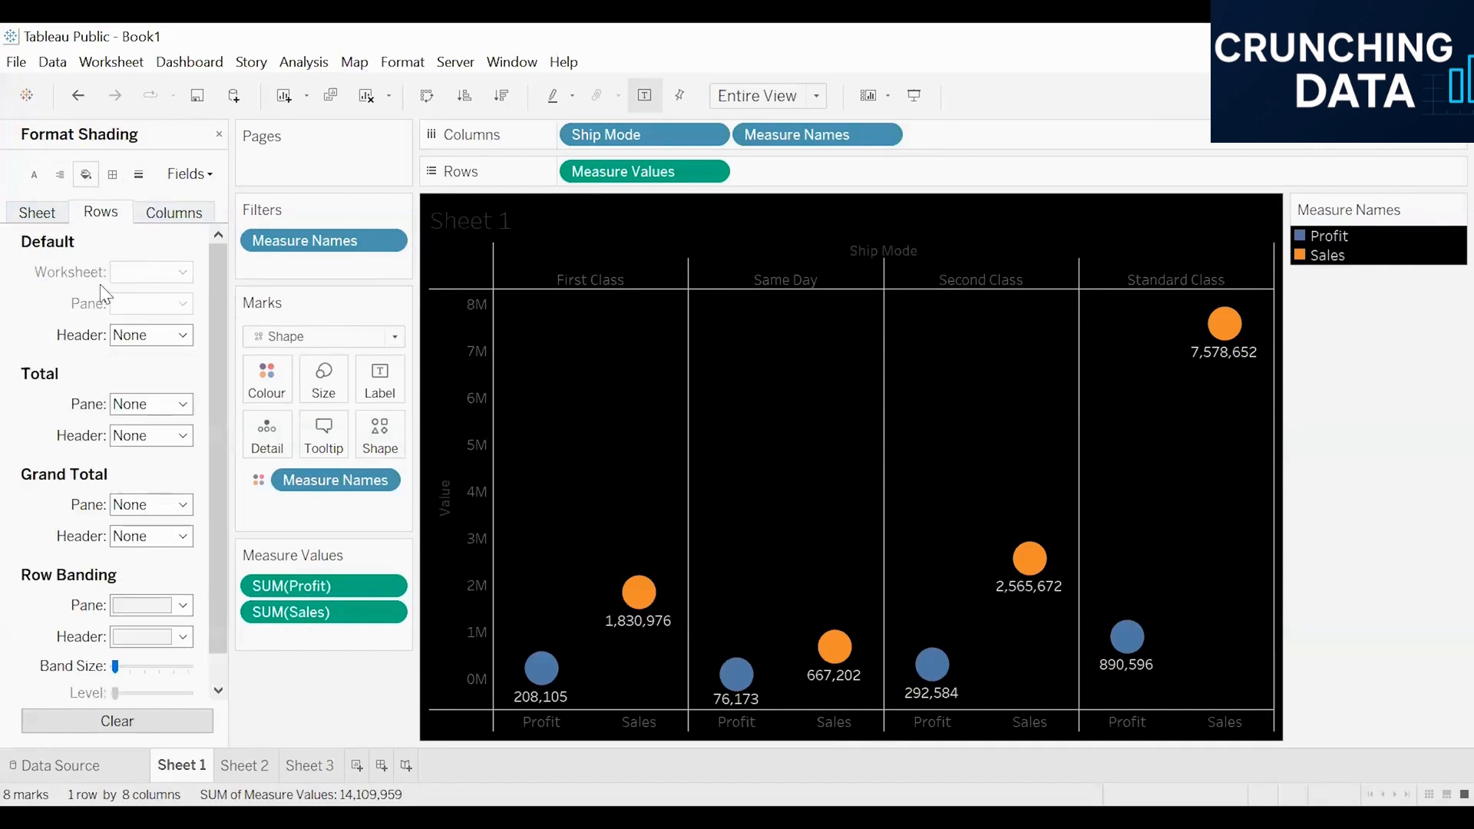
click(40, 218)
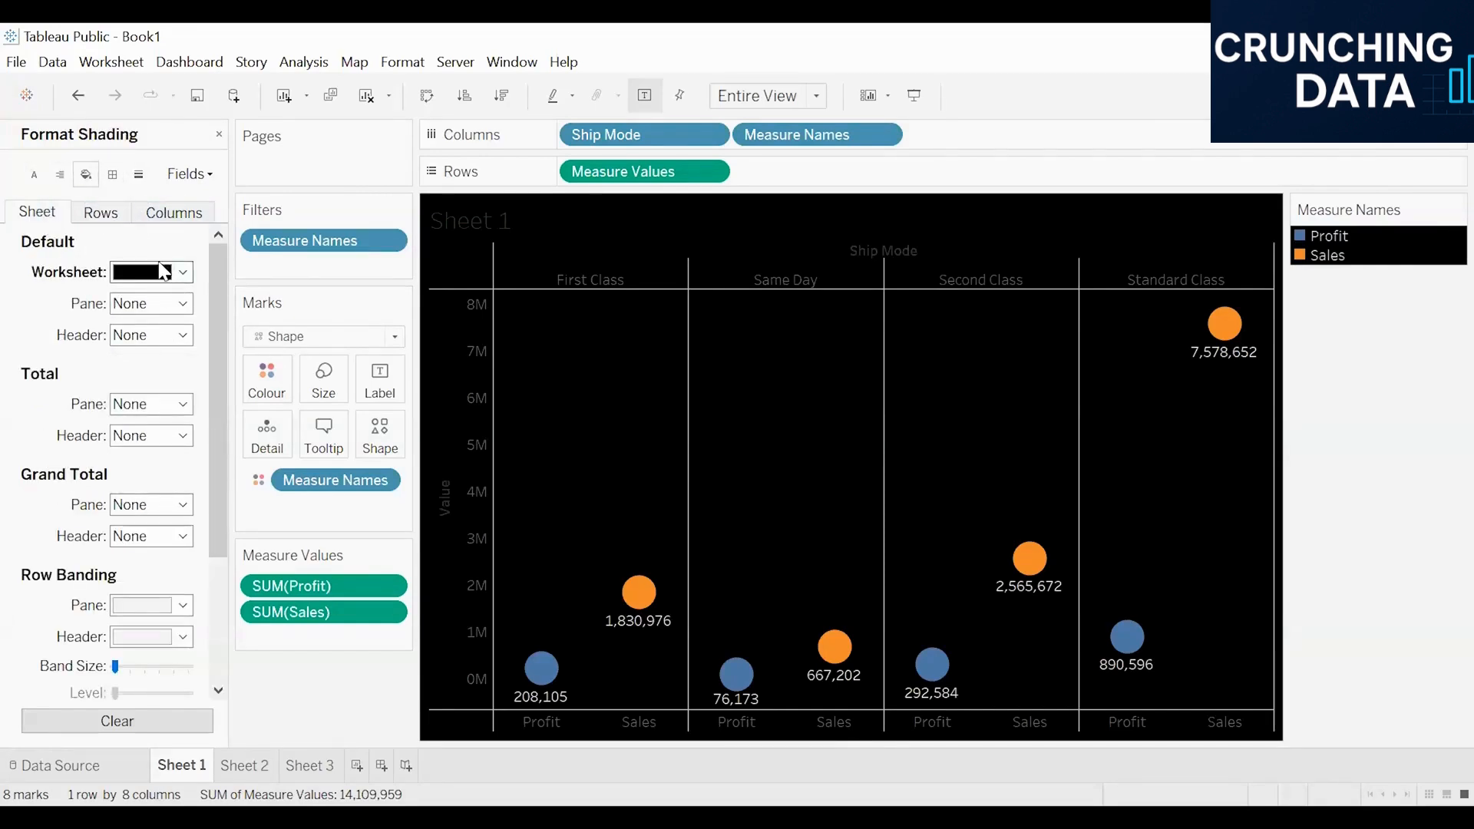
click(164, 270)
click(145, 324)
click(1263, 401)
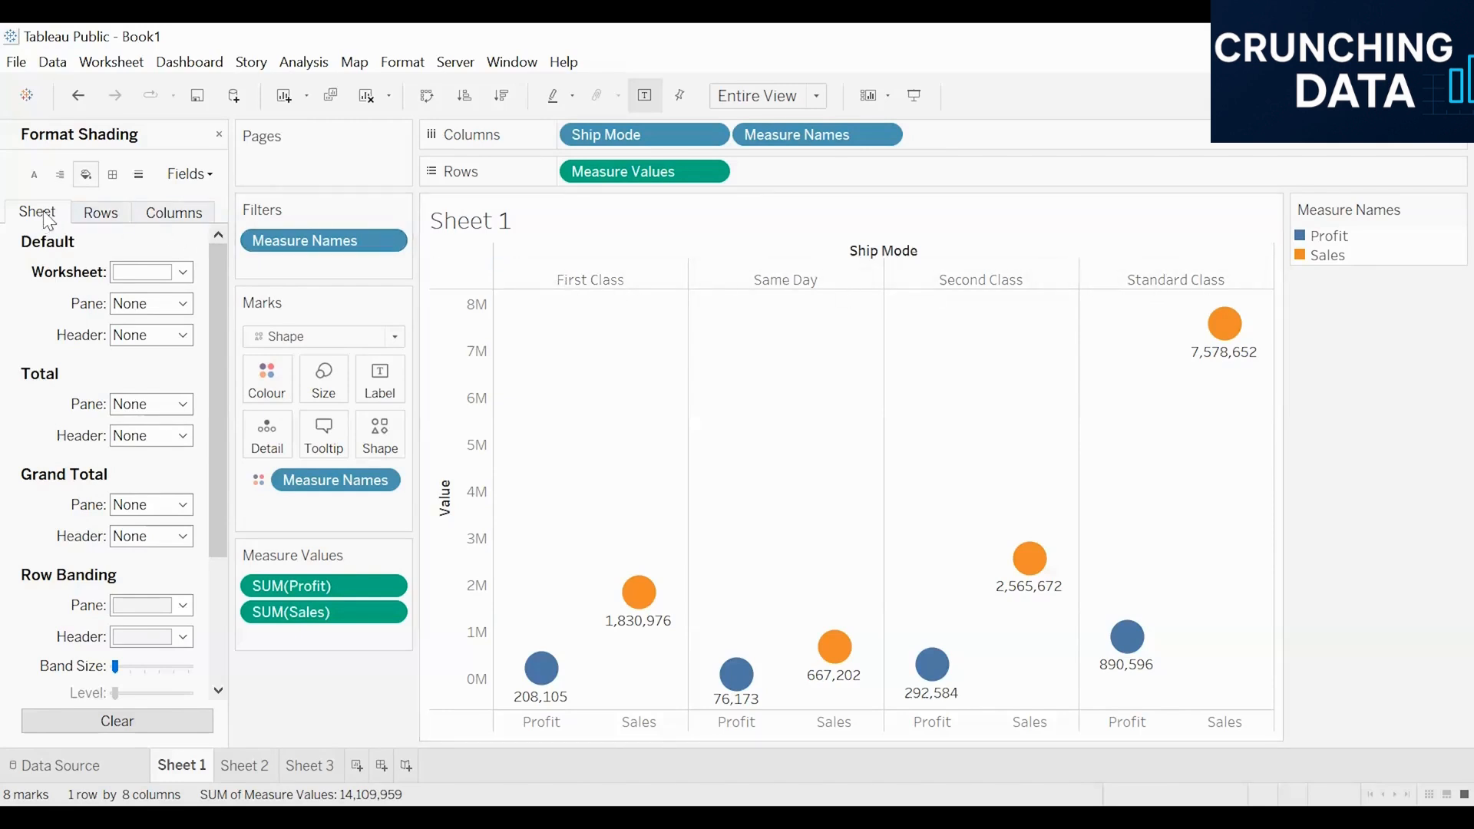
Check the sheet's font settings and line settings.
click(34, 175)
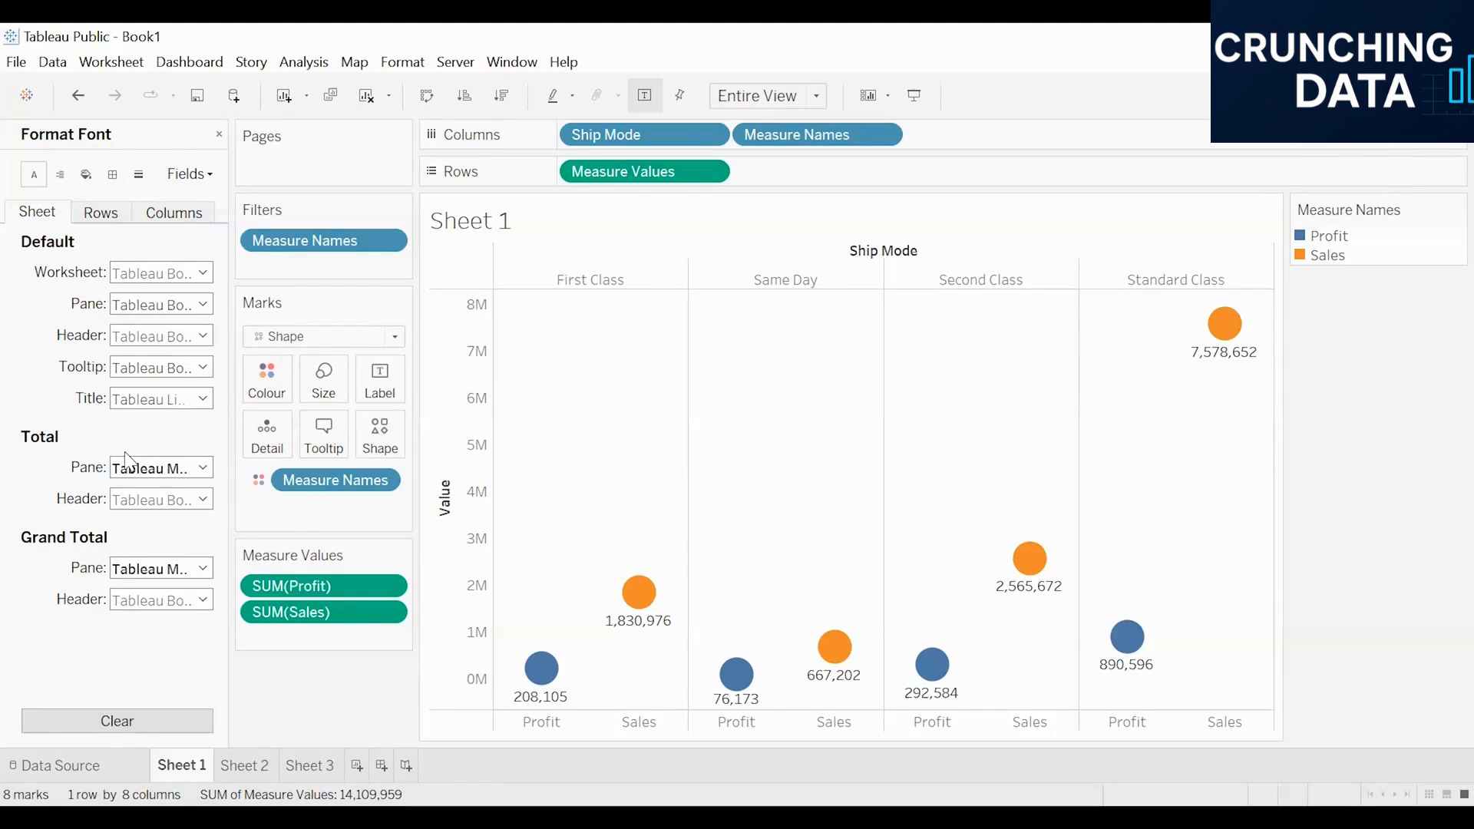
click(134, 181)
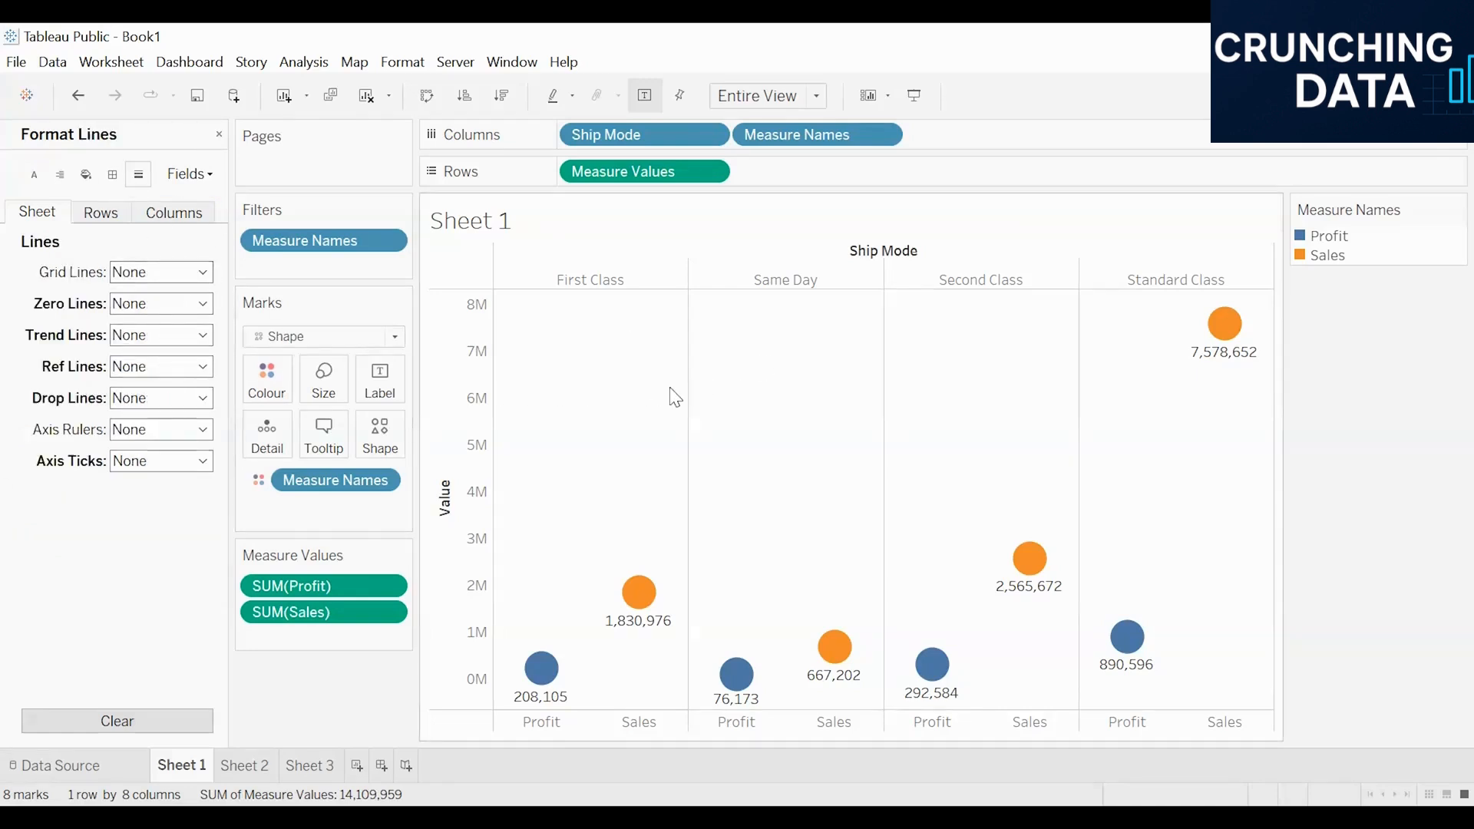
Review the available colour palettes for the Profit and Sales circles, and close the colour editor.
click(272, 374)
click(315, 444)
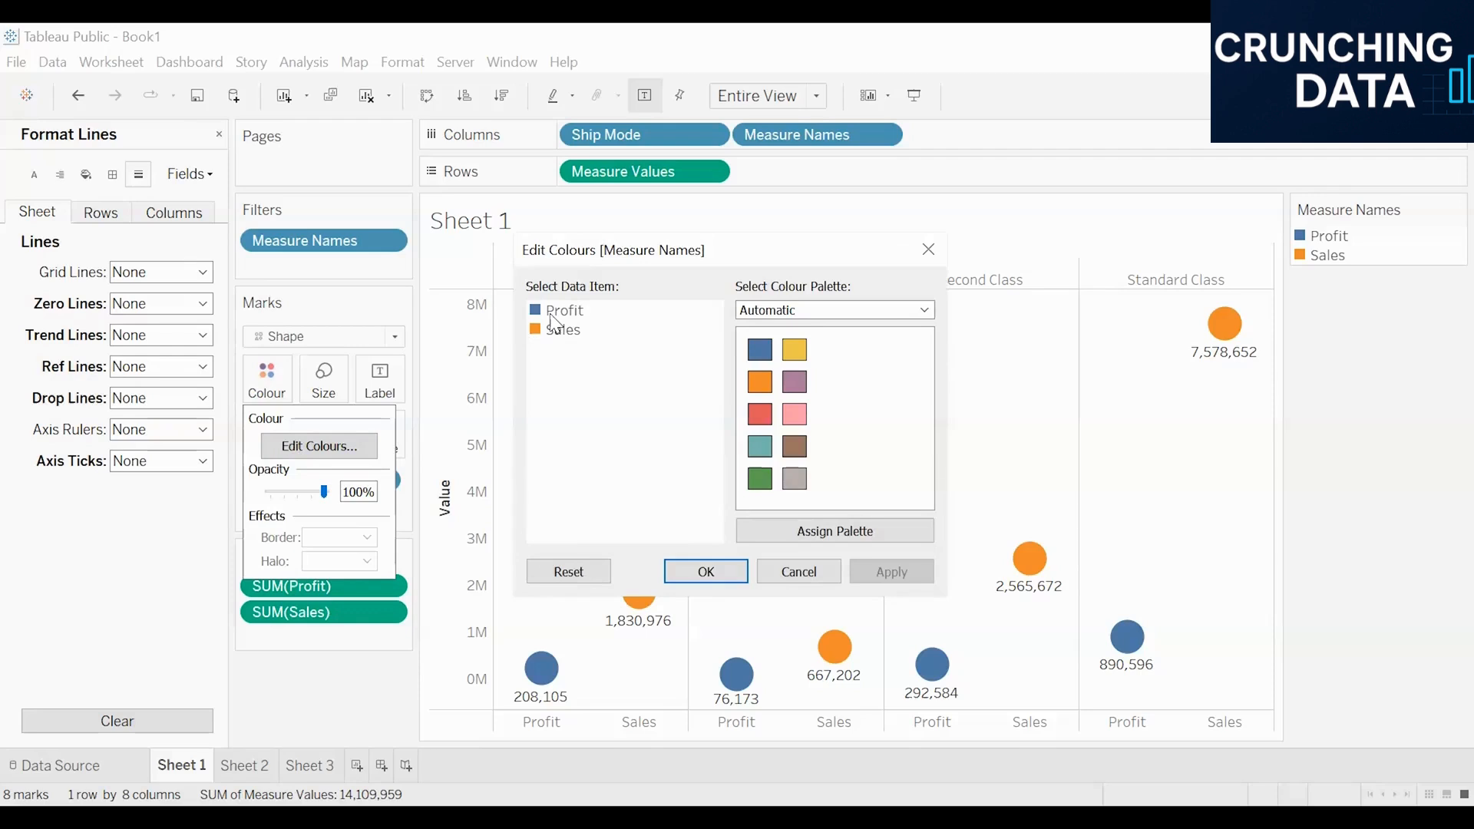
click(819, 311)
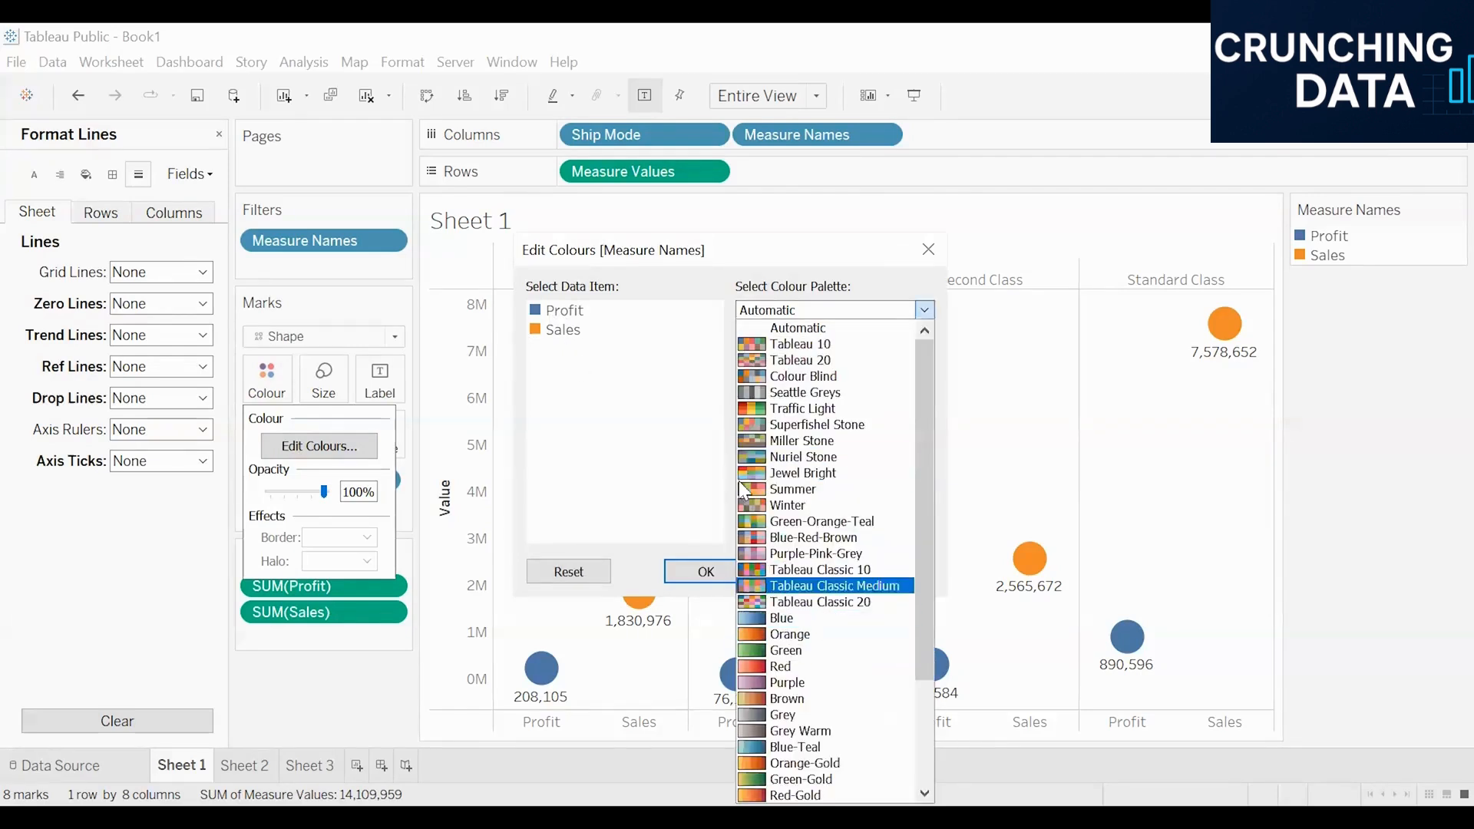
click(581, 330)
click(696, 572)
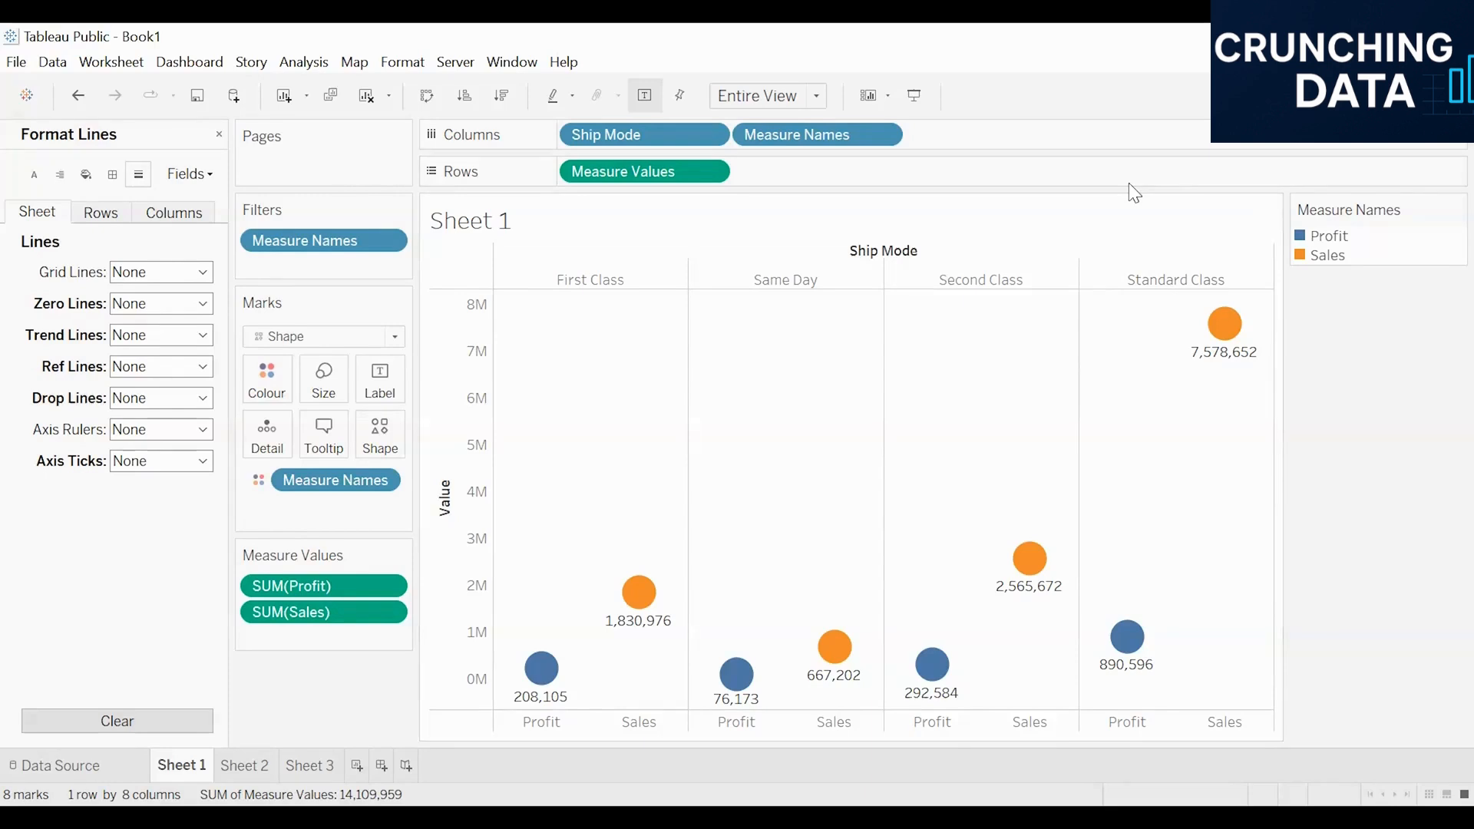
Display the Show Me chart types and examine the requirements for circle views.
click(1423, 95)
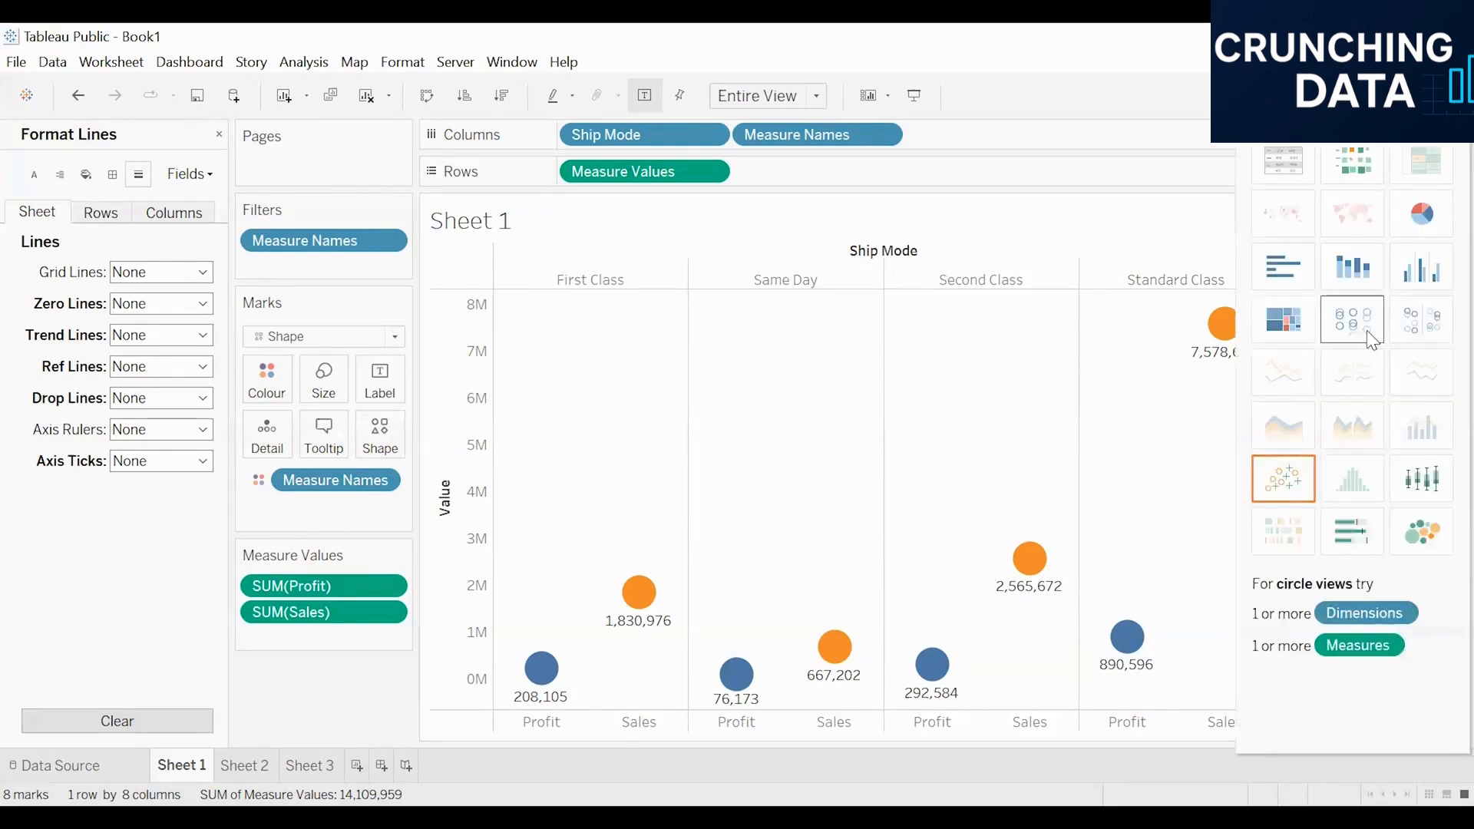